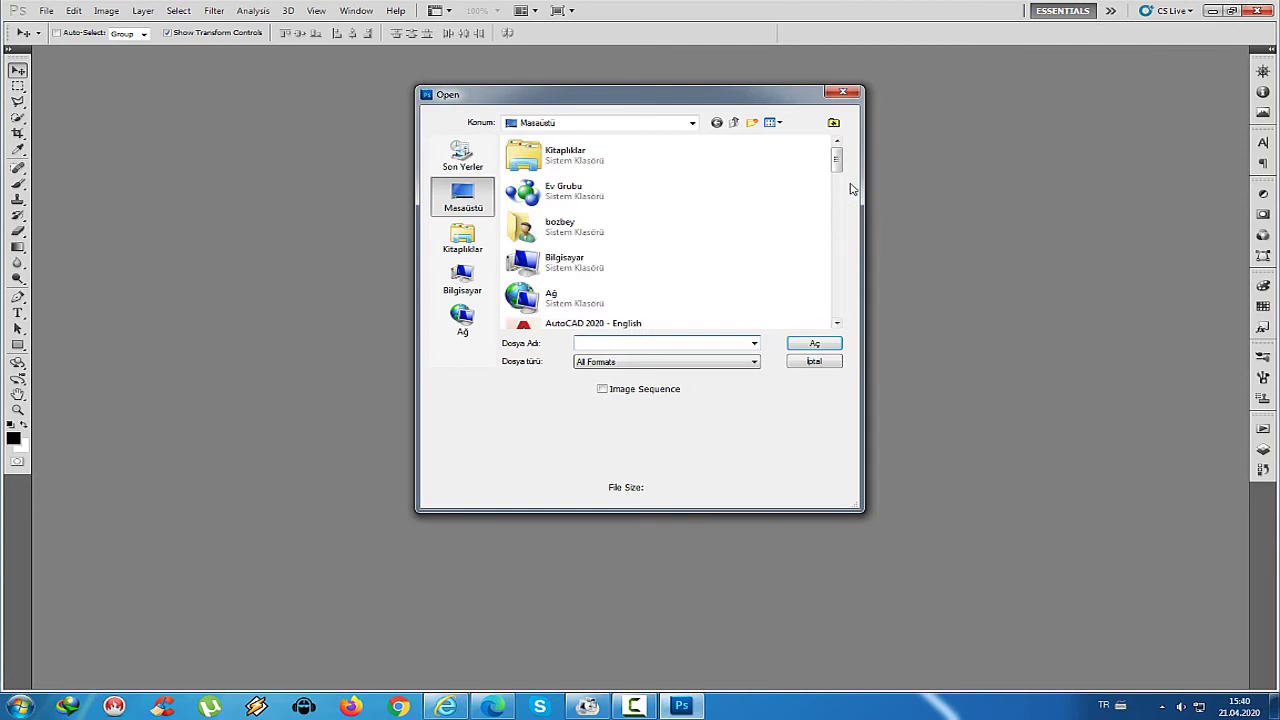
Open the black-and-white portrait photo, hide the grid and enlarge the document window
scroll(620, 250, down, 5)
double_click(632, 180)
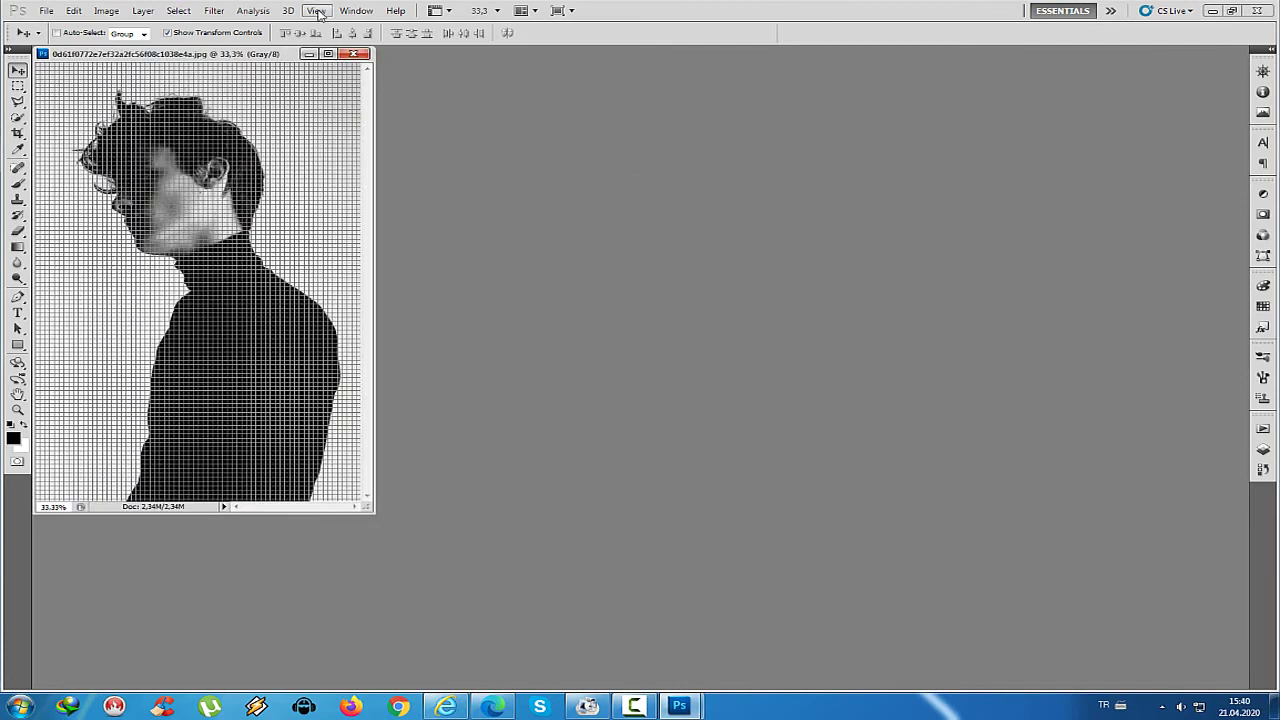
click(316, 10)
click(340, 200)
drag(370, 508, 1245, 690)
Set the image resolution to 300 pixels/inch in Image Size
click(106, 10)
click(128, 108)
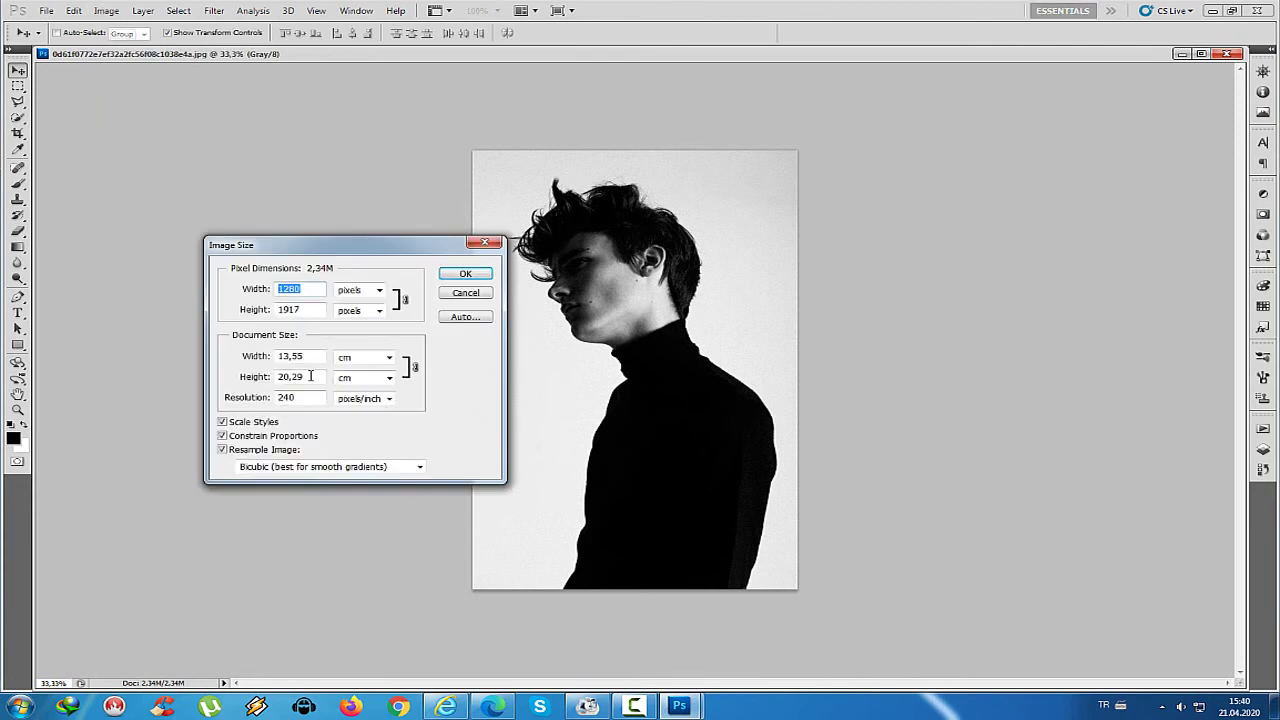
double_click(290, 395)
text(300)
key(Return)
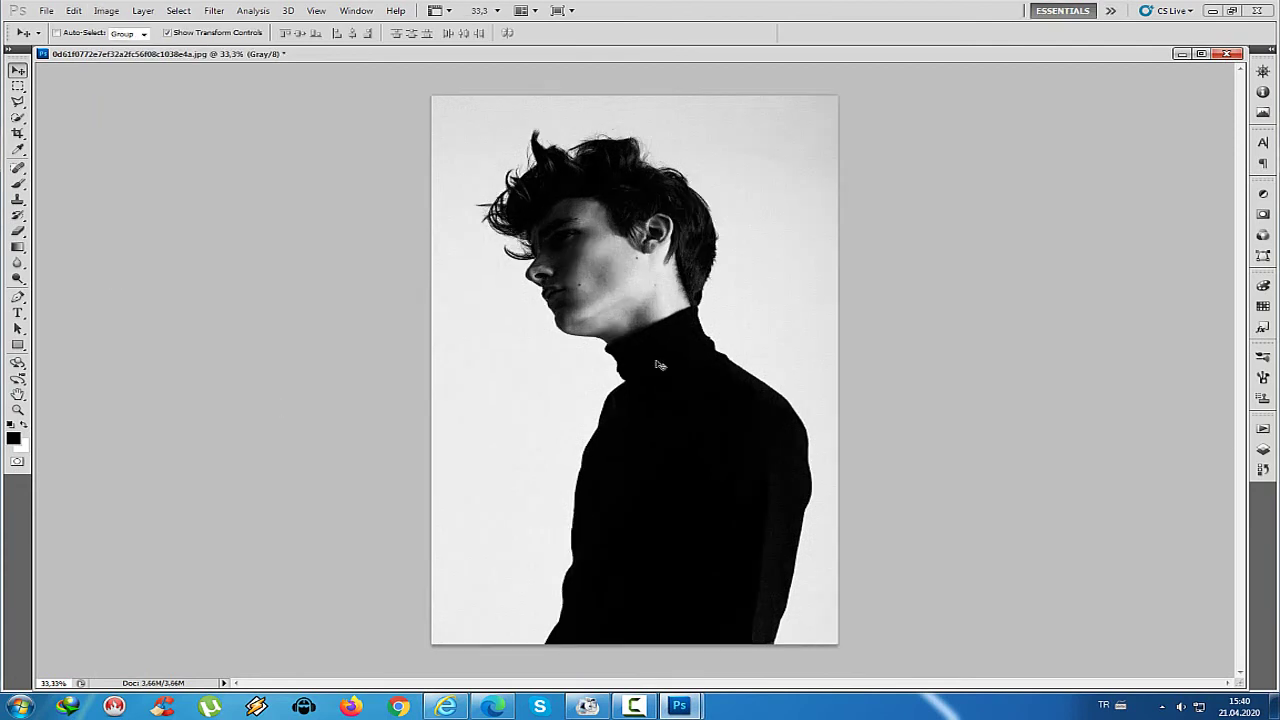
Add a new layer filled with white
click(1263, 449)
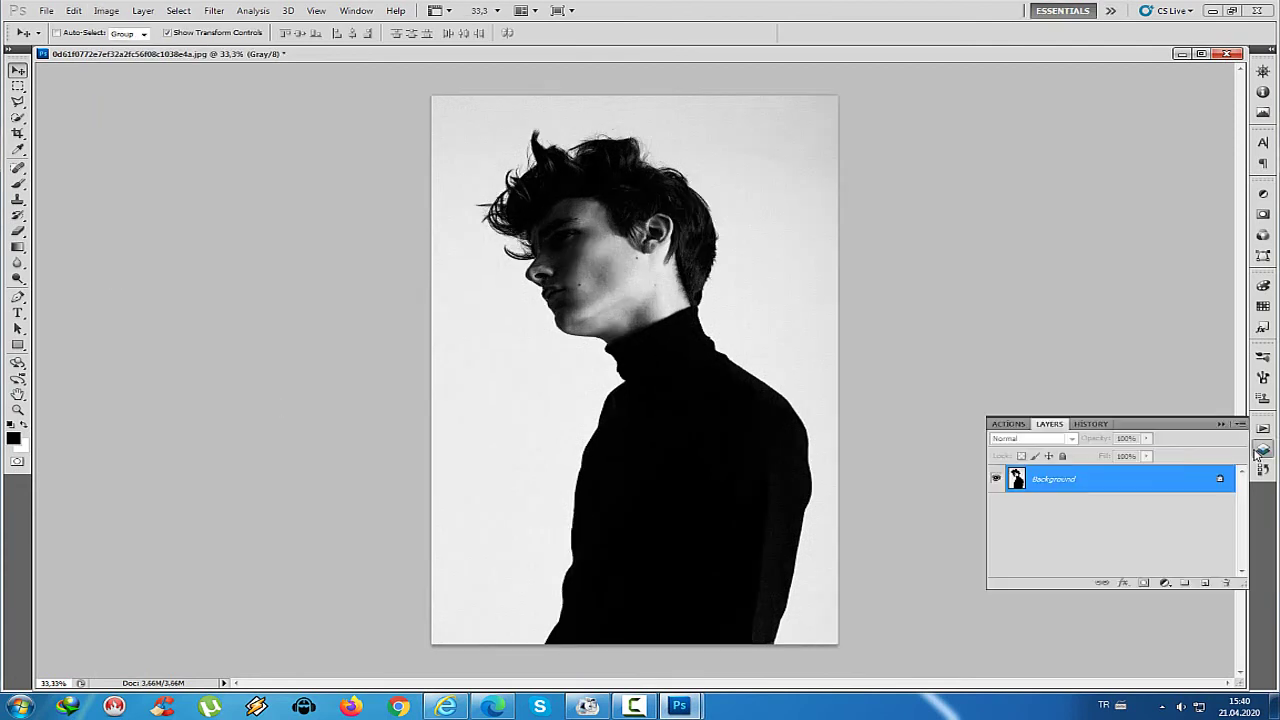
click(1204, 584)
key(alt+BackSpace)
key(ctrl+BackSpace)
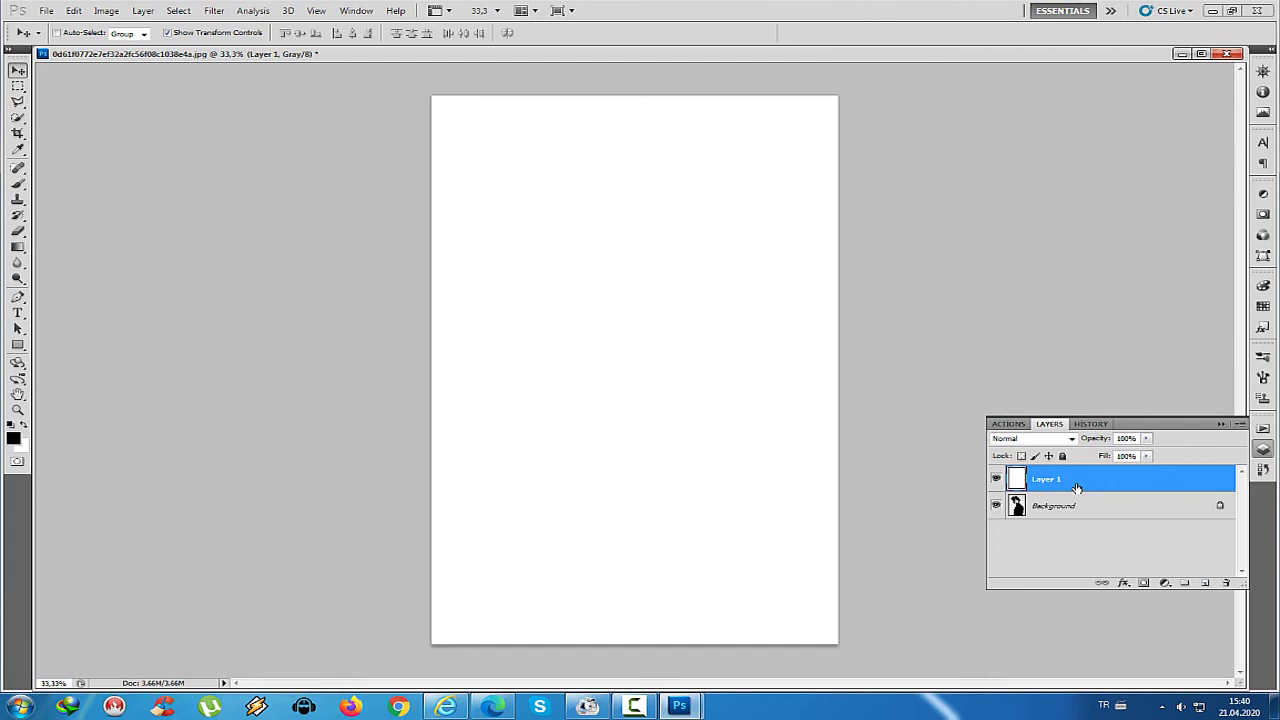
Duplicate the Background layer twice, placing the copies above the white layer
click(1069, 512)
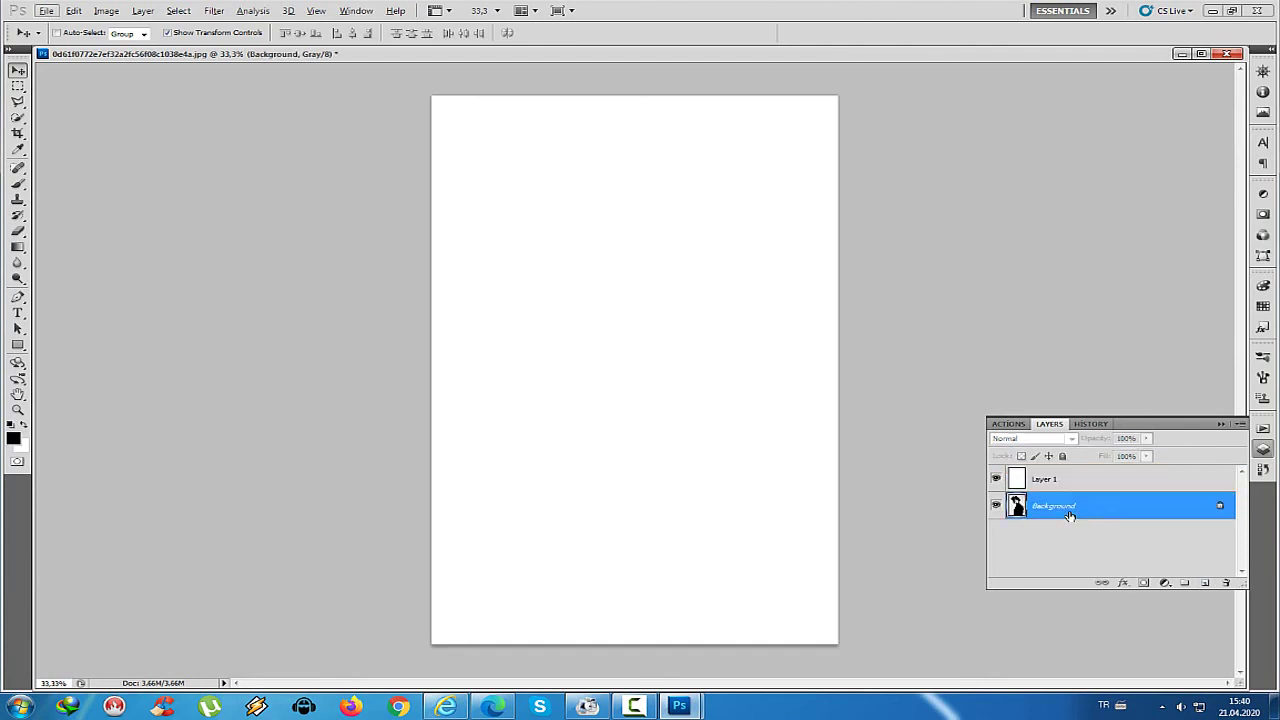
key(ctrl+k)
key(Escape)
key(ctrl+j)
drag(1060, 505, 1057, 484)
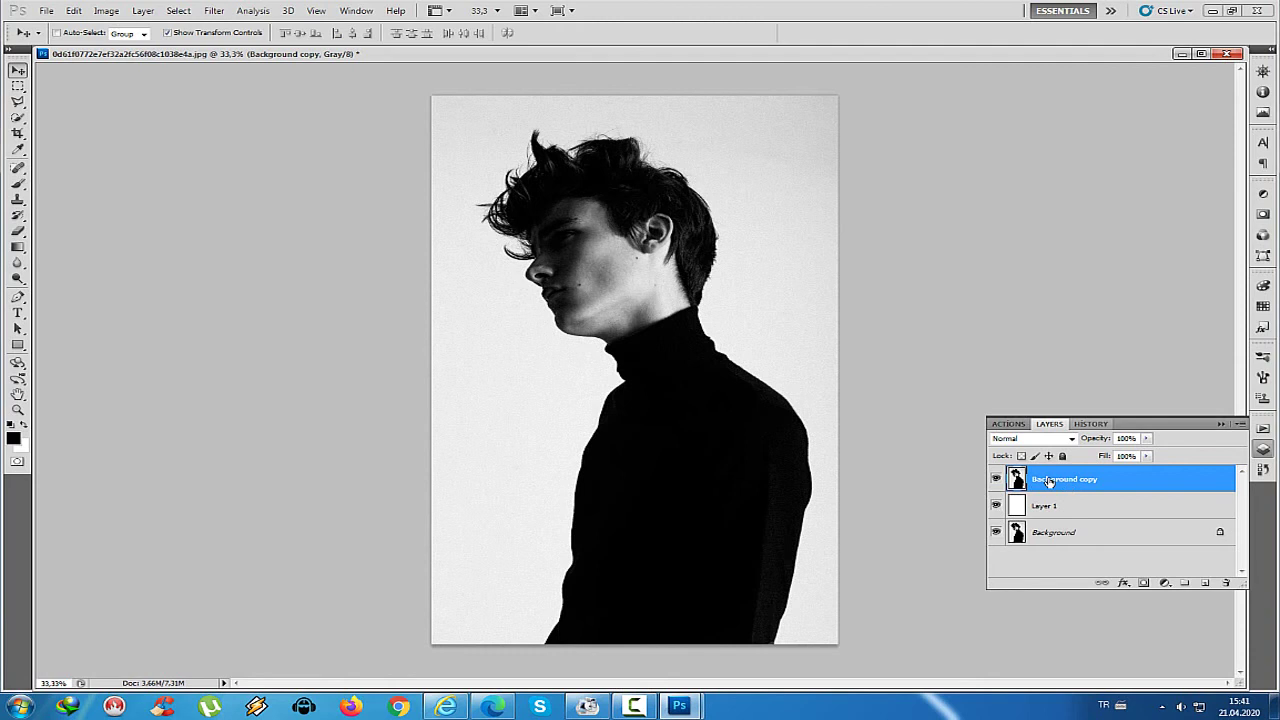
click(1143, 582)
key(ctrl+z)
key(ctrl+j)
Rename the two copies efekt and model, leaving model hidden
double_click(1062, 505)
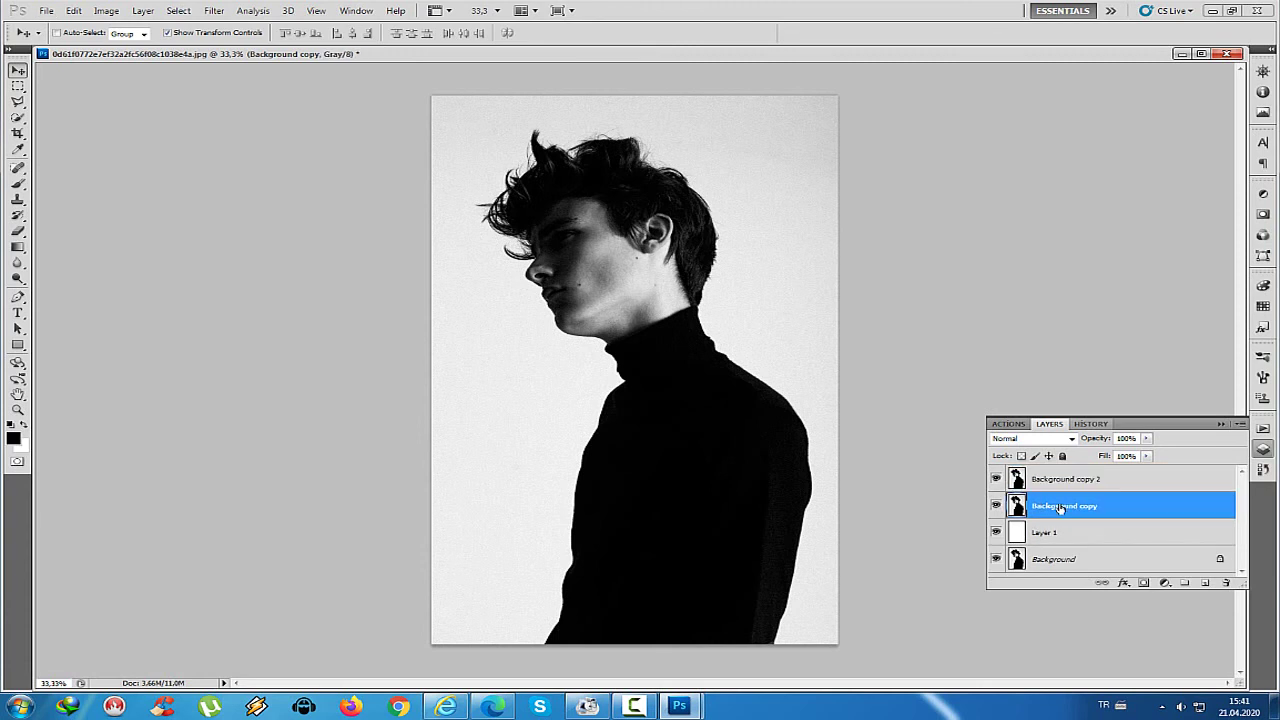
key(BackSpace)
text(efekt)
click(1114, 482)
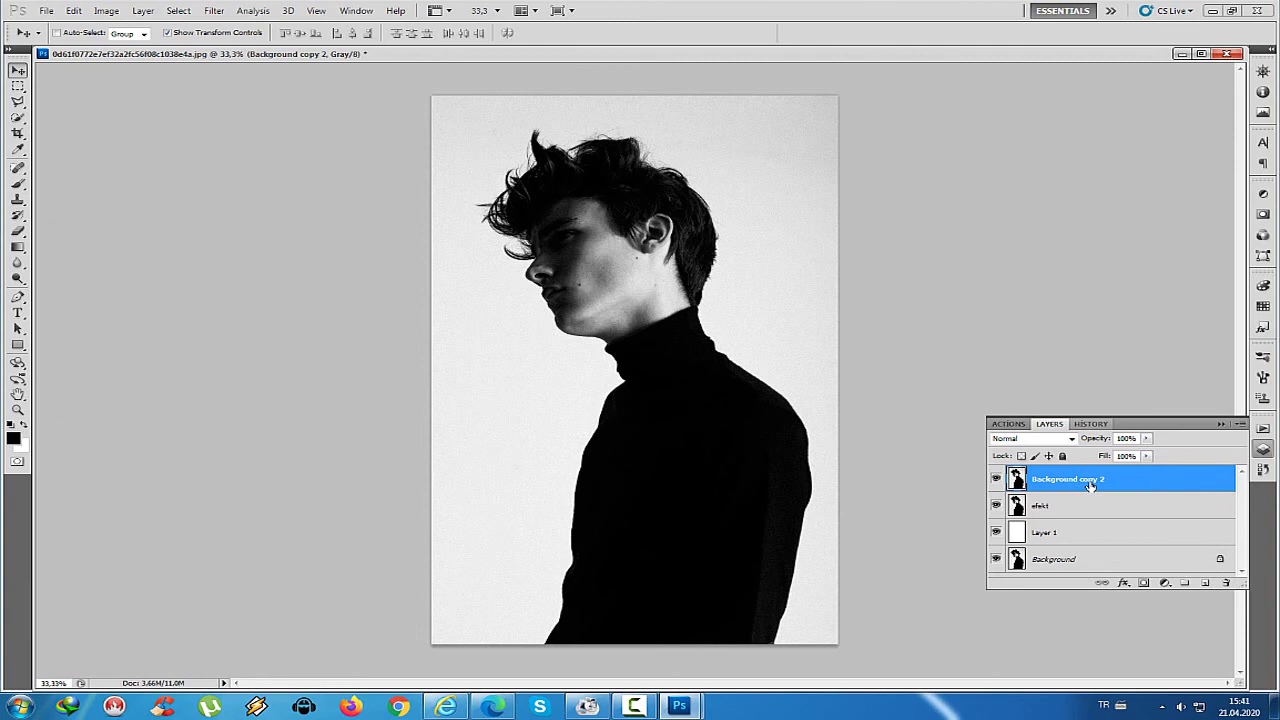
double_click(1090, 484)
key(Escape)
double_click(1057, 481)
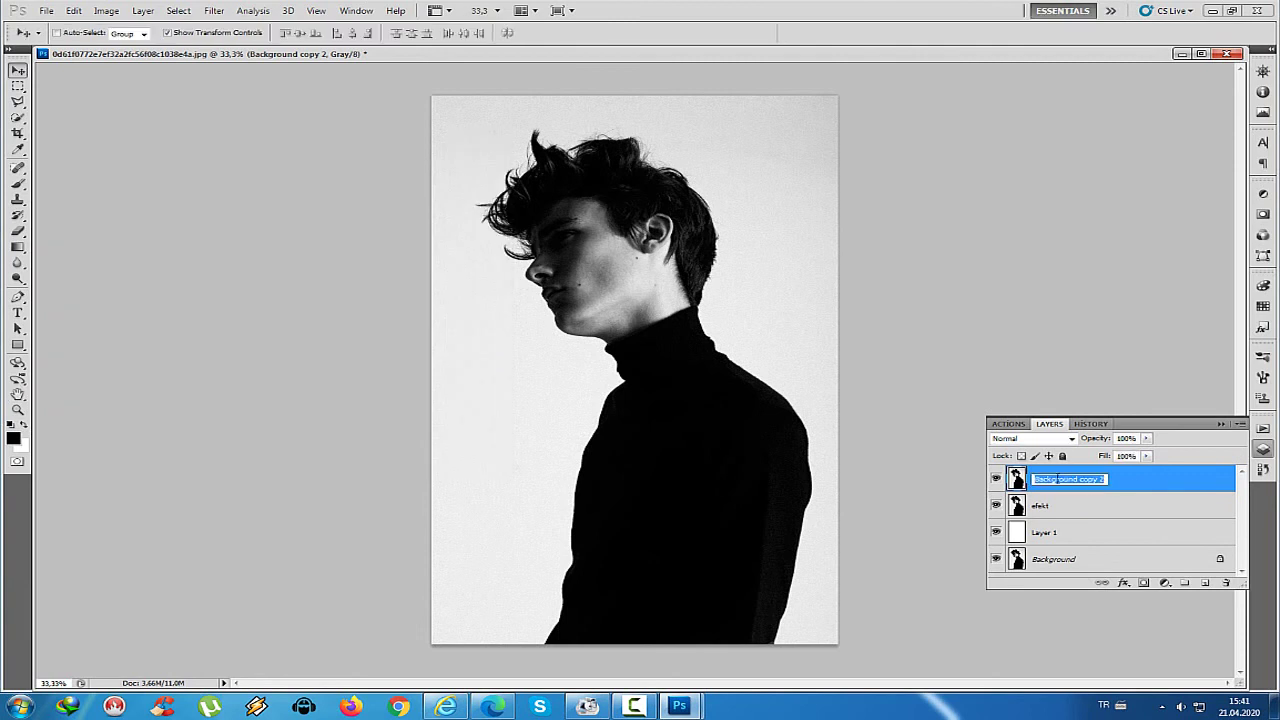
key(BackSpace)
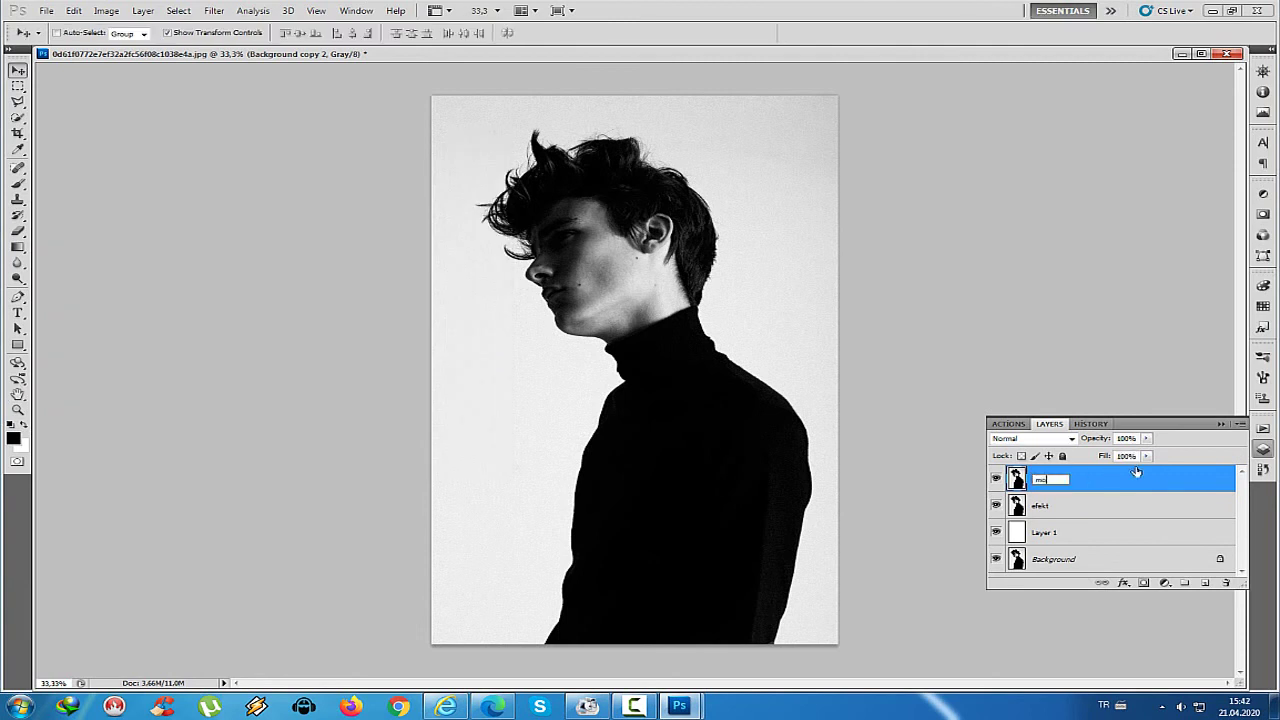
click(1090, 508)
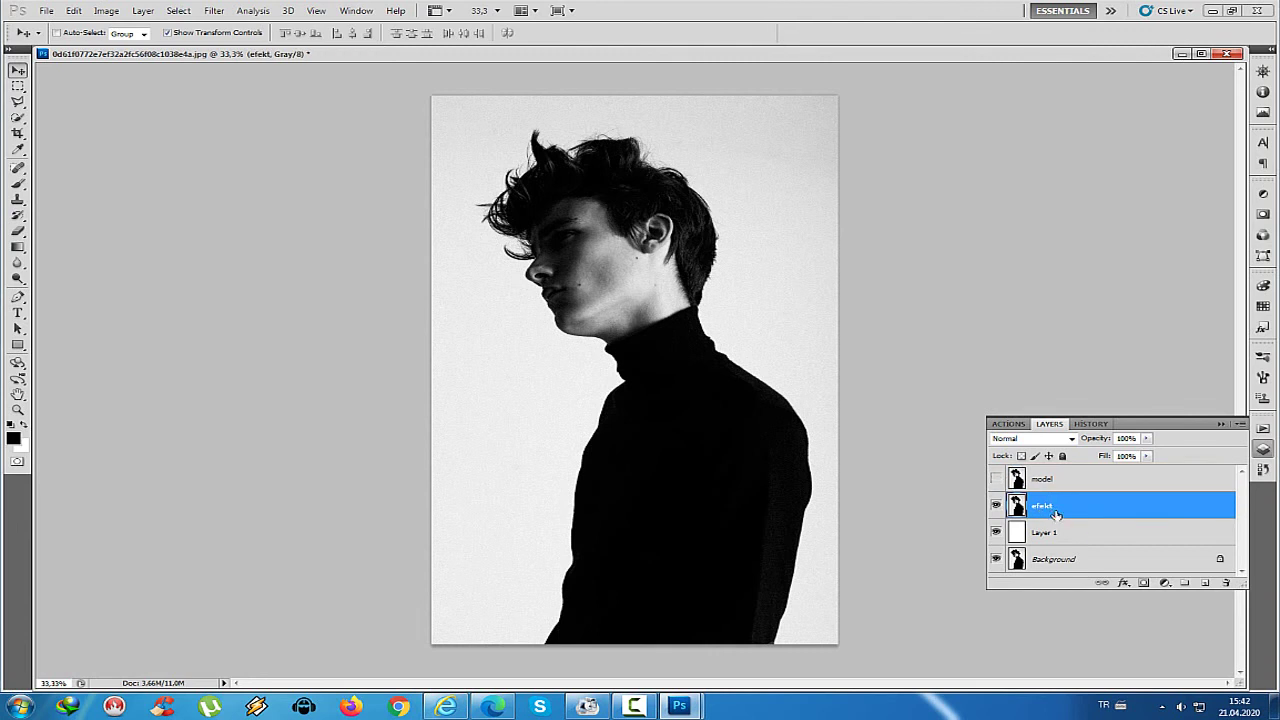
click(214, 10)
Smear efekt's hair and face leftward with Liquify's Forward Warp at brush size 586
click(240, 86)
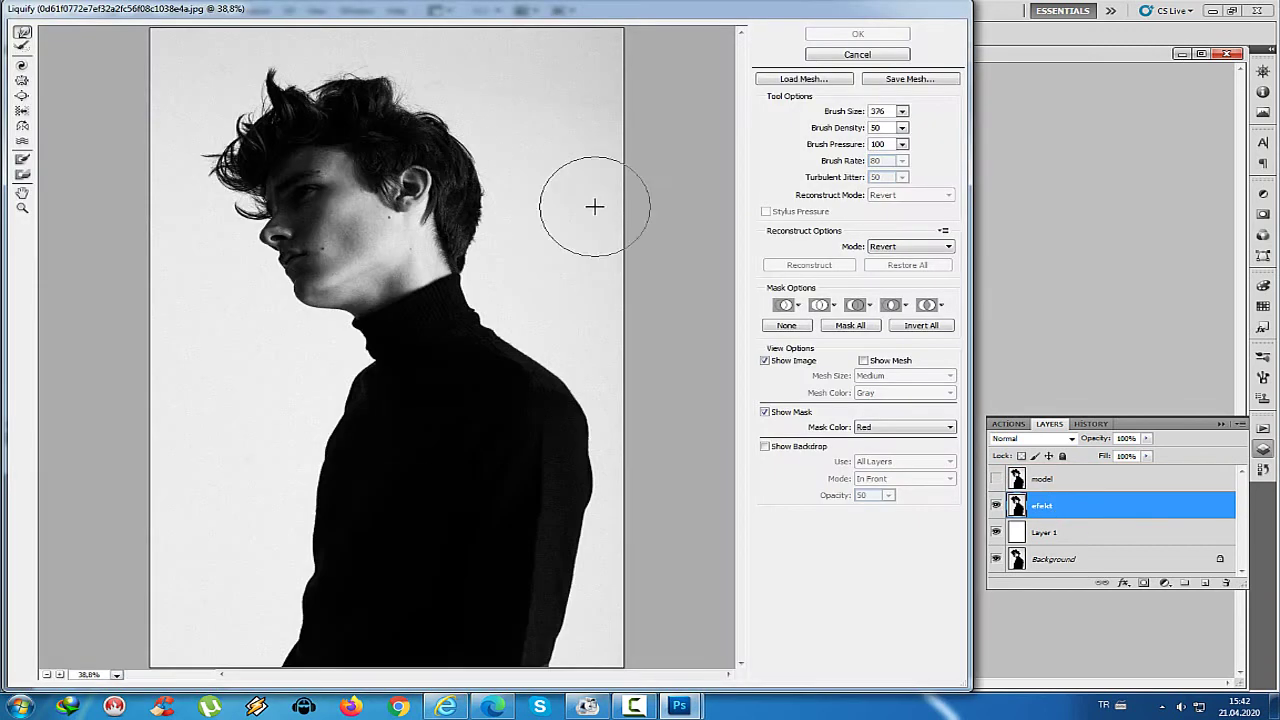
mouse_move(286, 214)
mouse_down()
mouse_move(157, 114)
mouse_move(115, 9)
mouse_move(114, 63)
mouse_move(477, 51)
mouse_move(471, 120)
mouse_move(506, 146)
mouse_move(700, 40)
mouse_move(594, 209)
mouse_move(600, 190)
mouse_up()
mouse_move(902, 127)
mouse_down()
mouse_move(847, 130)
mouse_move(862, 130)
mouse_up()
mouse_move(508, 275)
mouse_down()
mouse_move(508, 291)
mouse_move(690, 190)
mouse_up()
mouse_move(350, 240)
mouse_down()
mouse_move(273, 212)
mouse_move(223, 288)
mouse_move(286, 326)
mouse_move(177, 406)
mouse_move(279, 449)
mouse_move(42, 531)
mouse_move(371, 371)
mouse_move(585, 295)
mouse_move(540, 180)
mouse_move(600, 60)
mouse_move(220, 60)
mouse_up()
mouse_move(634, 374)
mouse_down()
mouse_move(687, 189)
mouse_move(674, 560)
mouse_move(400, 650)
mouse_move(131, 597)
mouse_move(75, 647)
mouse_move(263, 574)
mouse_move(95, 520)
mouse_move(112, 376)
mouse_move(106, 229)
mouse_move(320, 294)
mouse_move(43, 349)
mouse_move(612, 245)
mouse_move(595, 220)
mouse_up()
Apply the Liquify distortion and add a layer mask to efekt
click(857, 34)
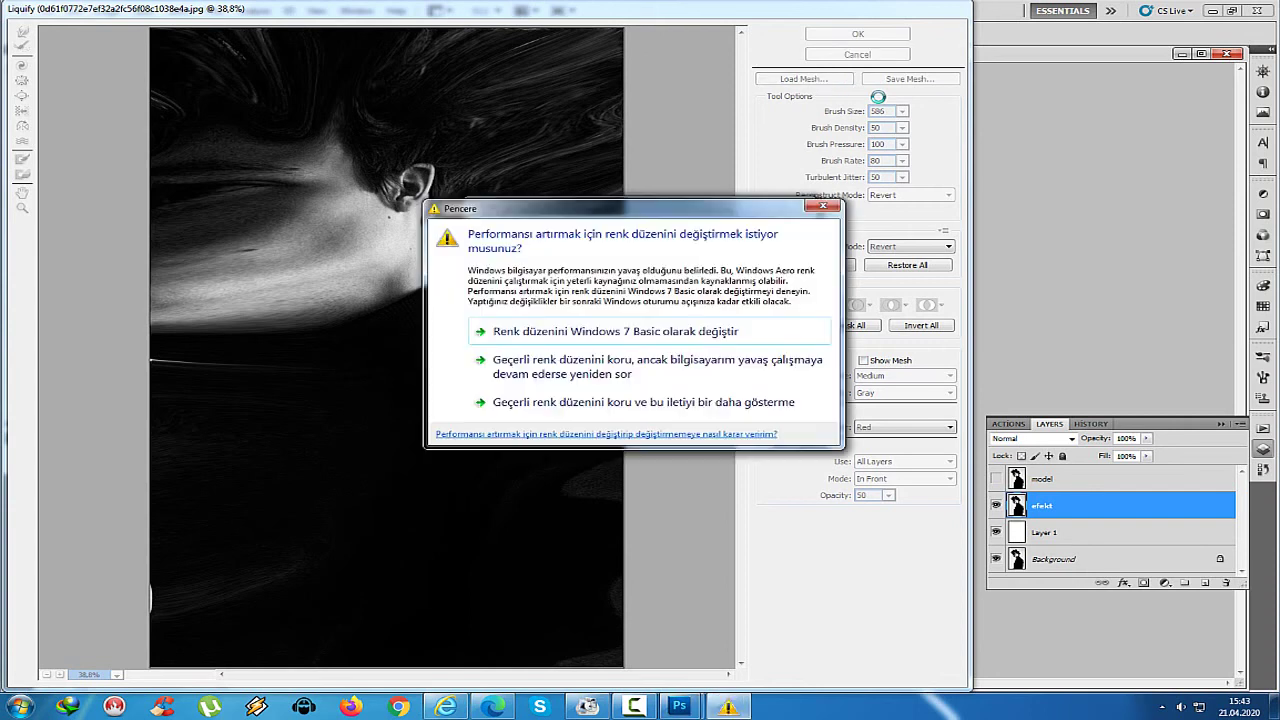
click(820, 205)
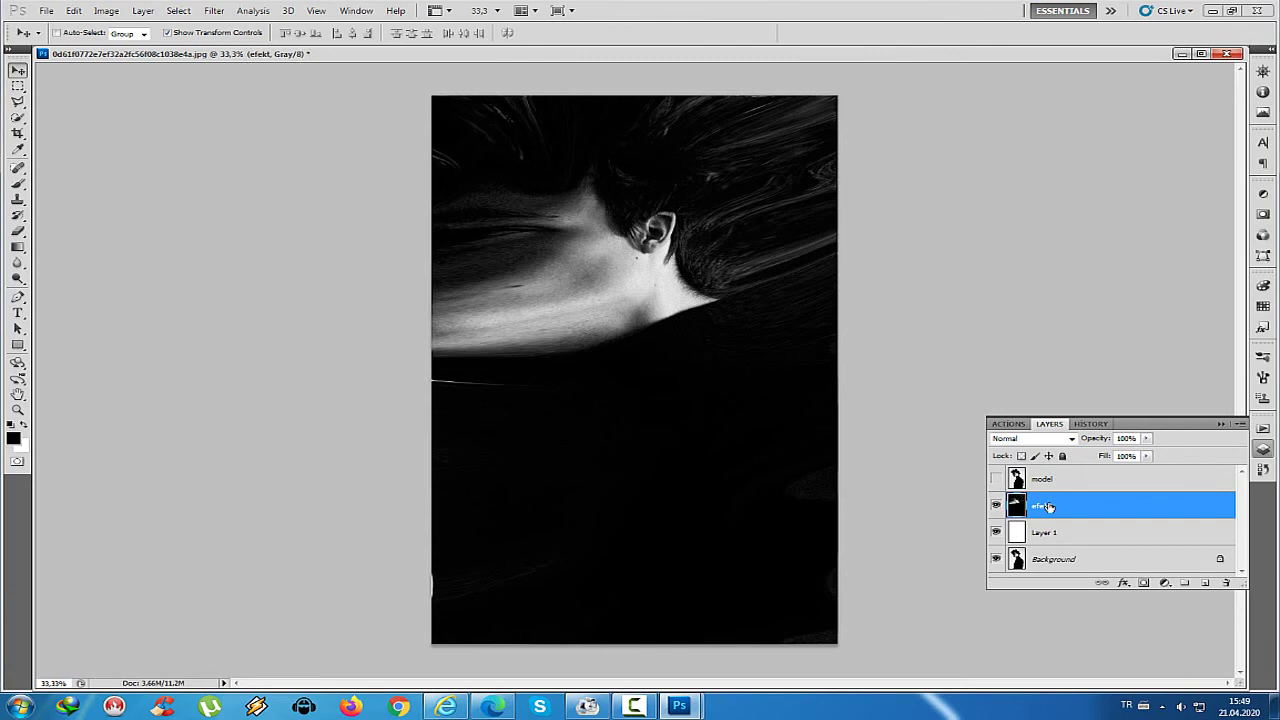
click(1143, 582)
Show the model layer, give it a layer mask, and invert efekt's mask to black
click(1040, 479)
click(996, 479)
click(1143, 582)
click(1047, 507)
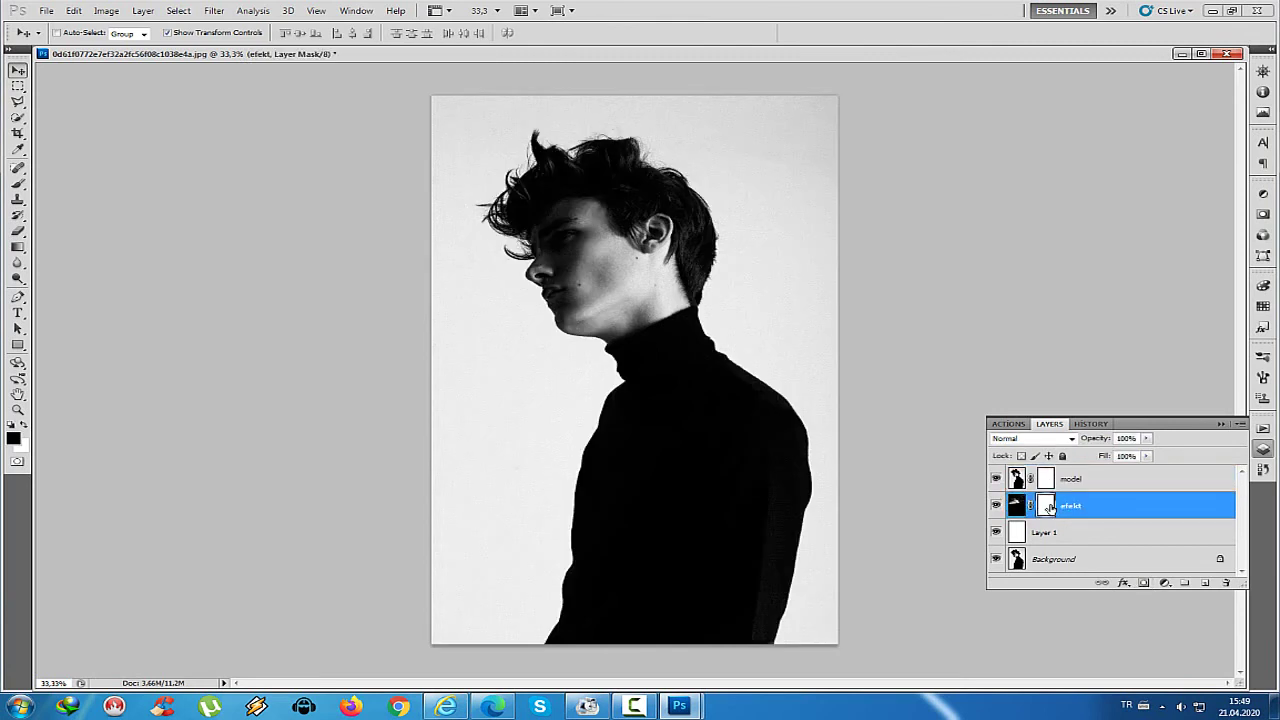
key(ctrl+i)
click(1047, 480)
Try a splatter brush at 277 and 308 px with a test stroke near the hair
key(b)
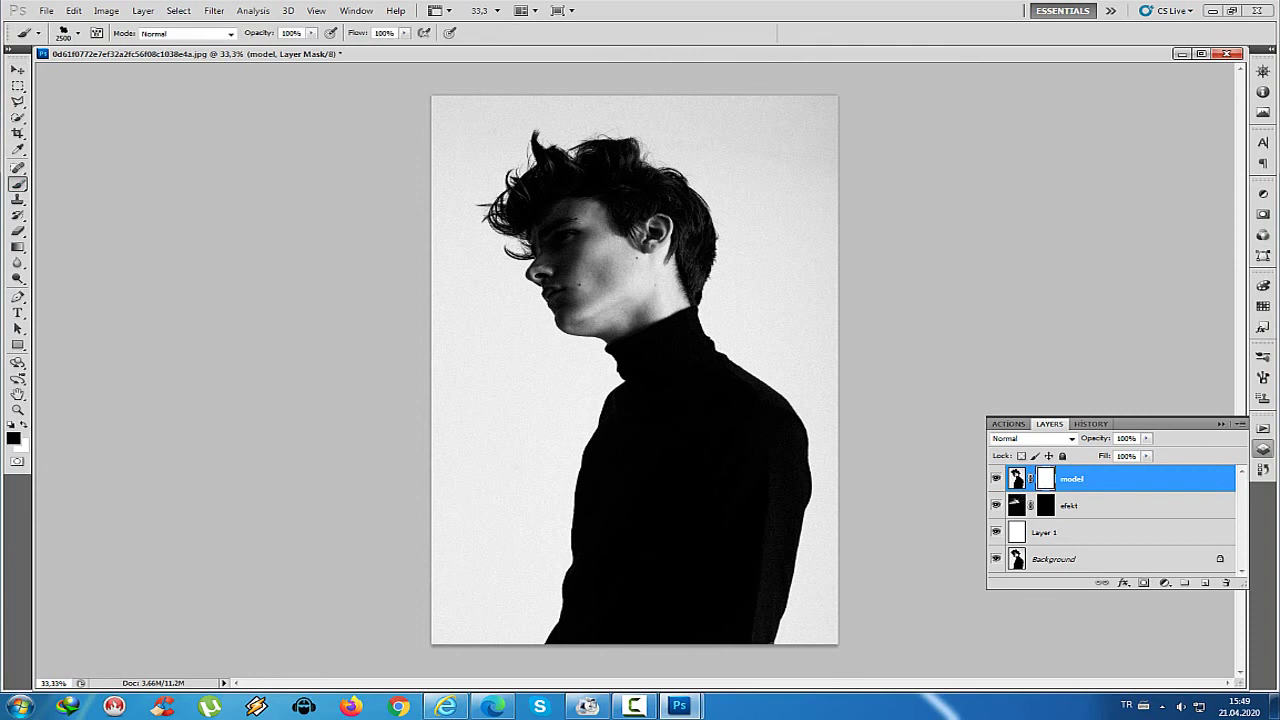
click(62, 31)
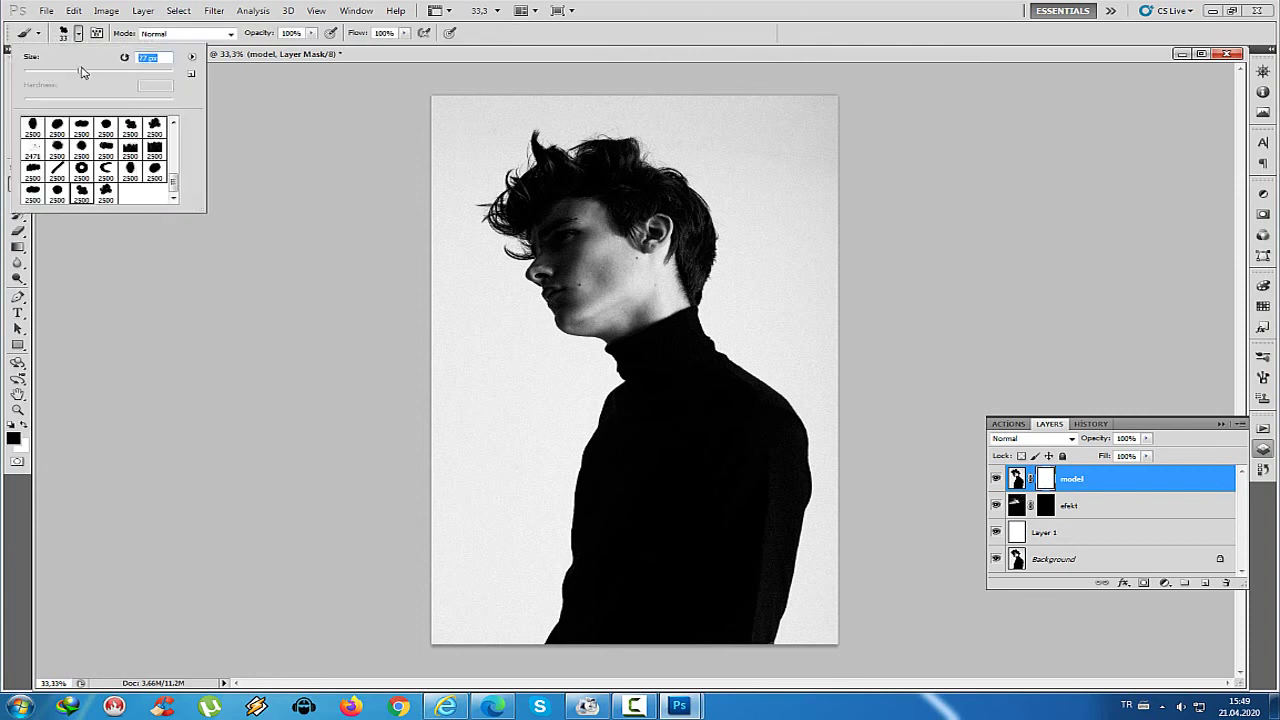
text(277)
key(Return)
scroll(185, 176, up, 2)
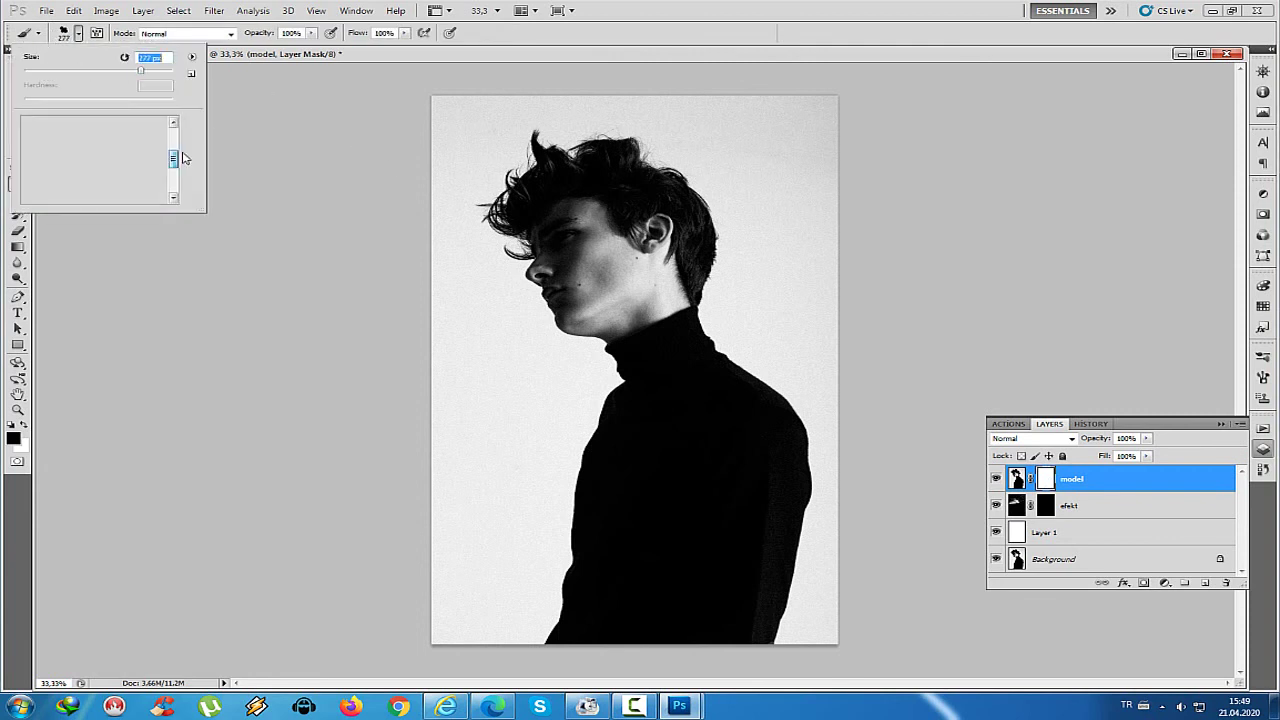
scroll(104, 172, down, 3)
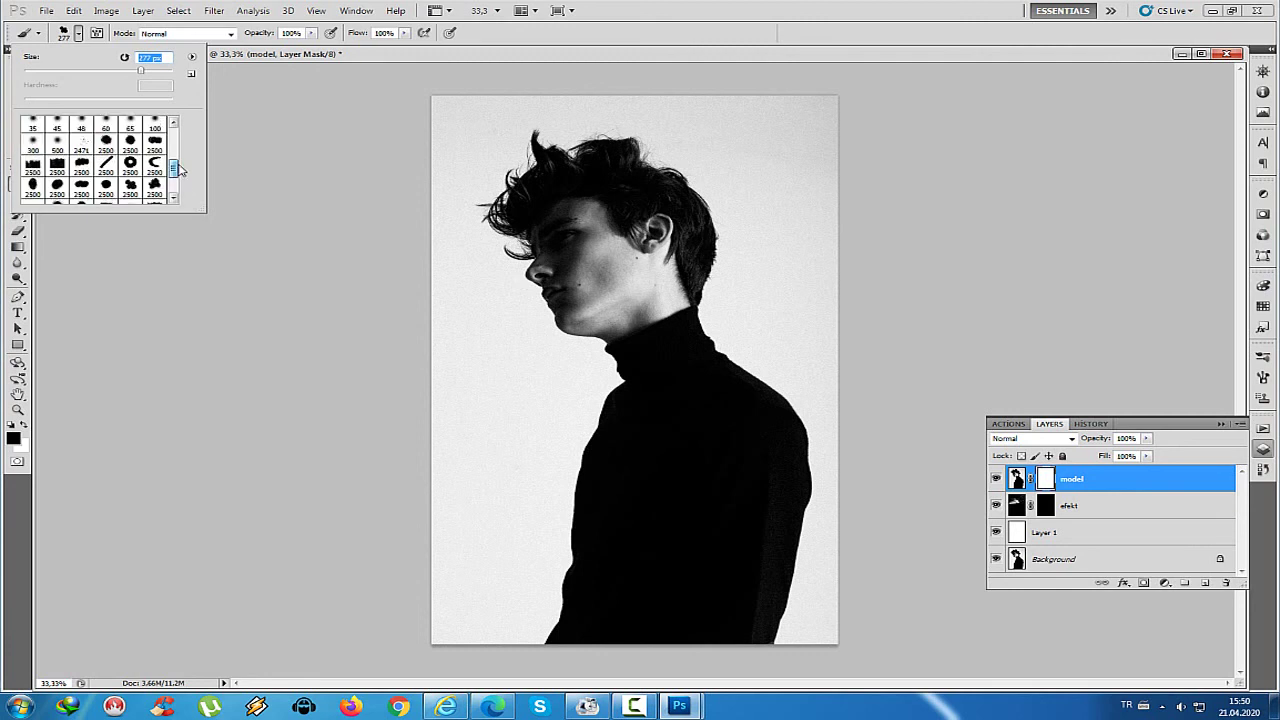
click(106, 147)
key(Return)
click(79, 37)
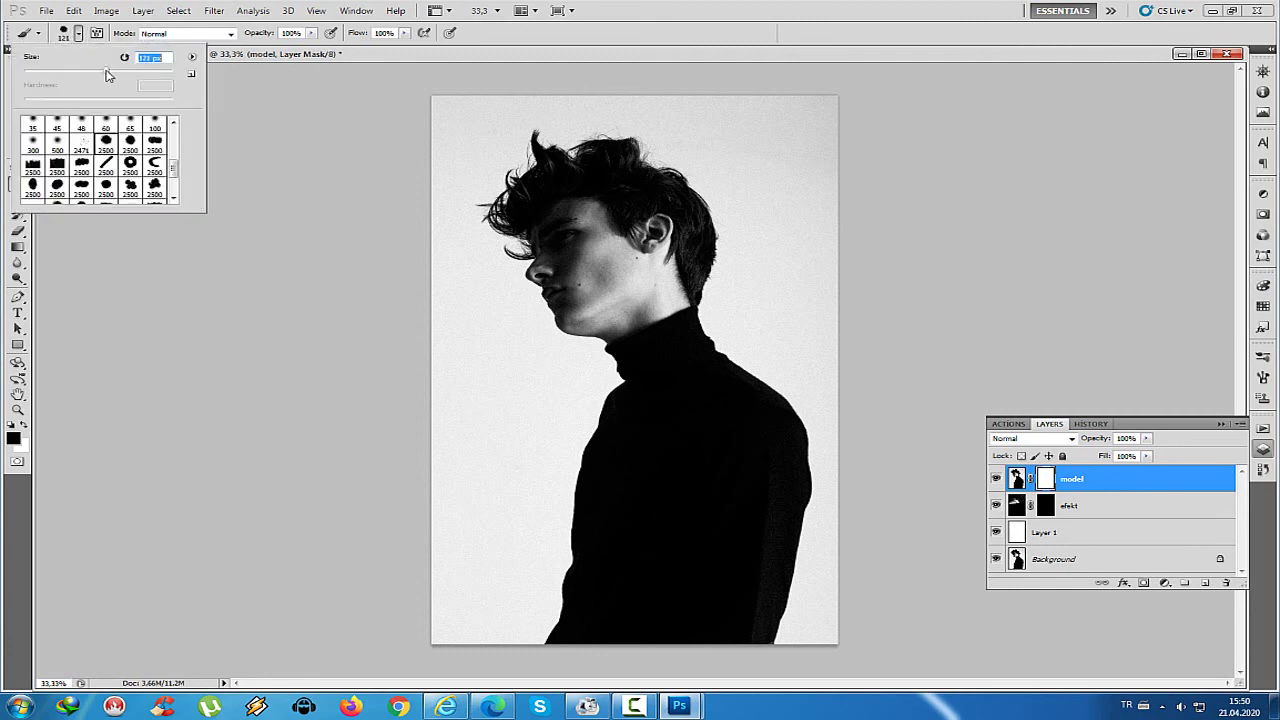
drag(110, 75, 139, 75)
drag(520, 152, 556, 148)
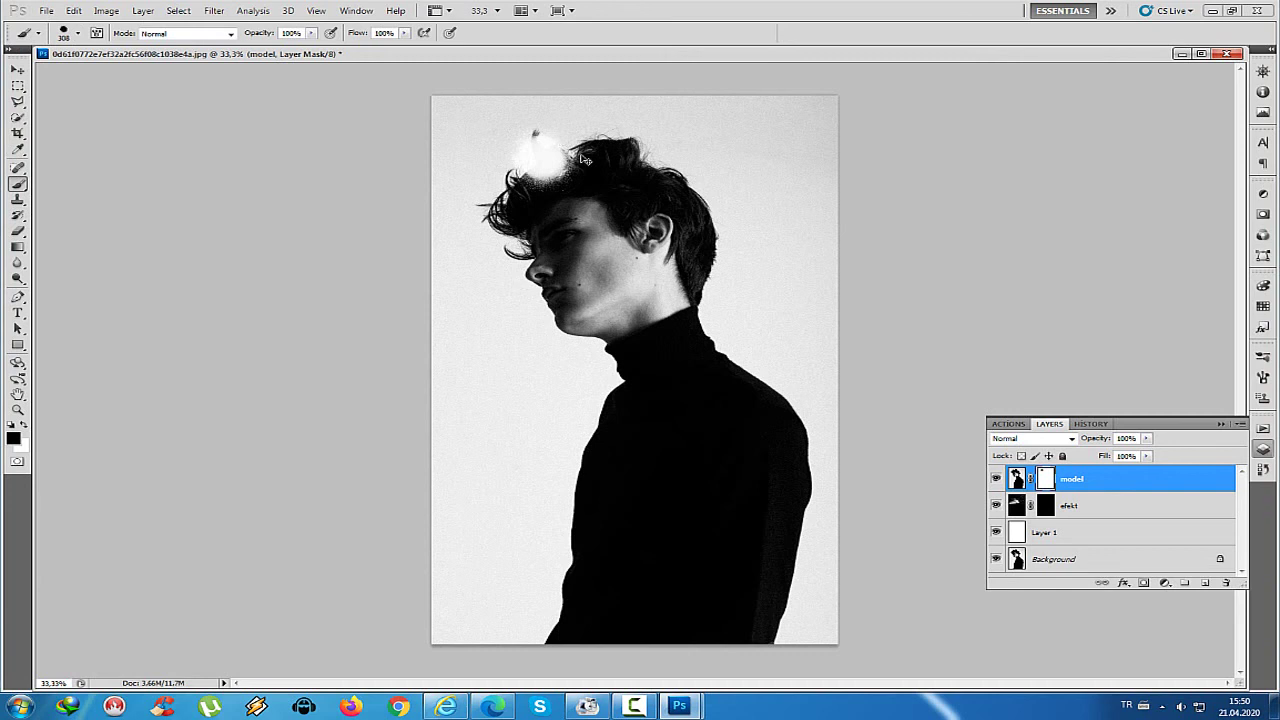
Undo the test stroke and extra copy, set the brush to 2500 px, and select model
key(ctrl+j)
key(ctrl+shift+n)
key(Escape)
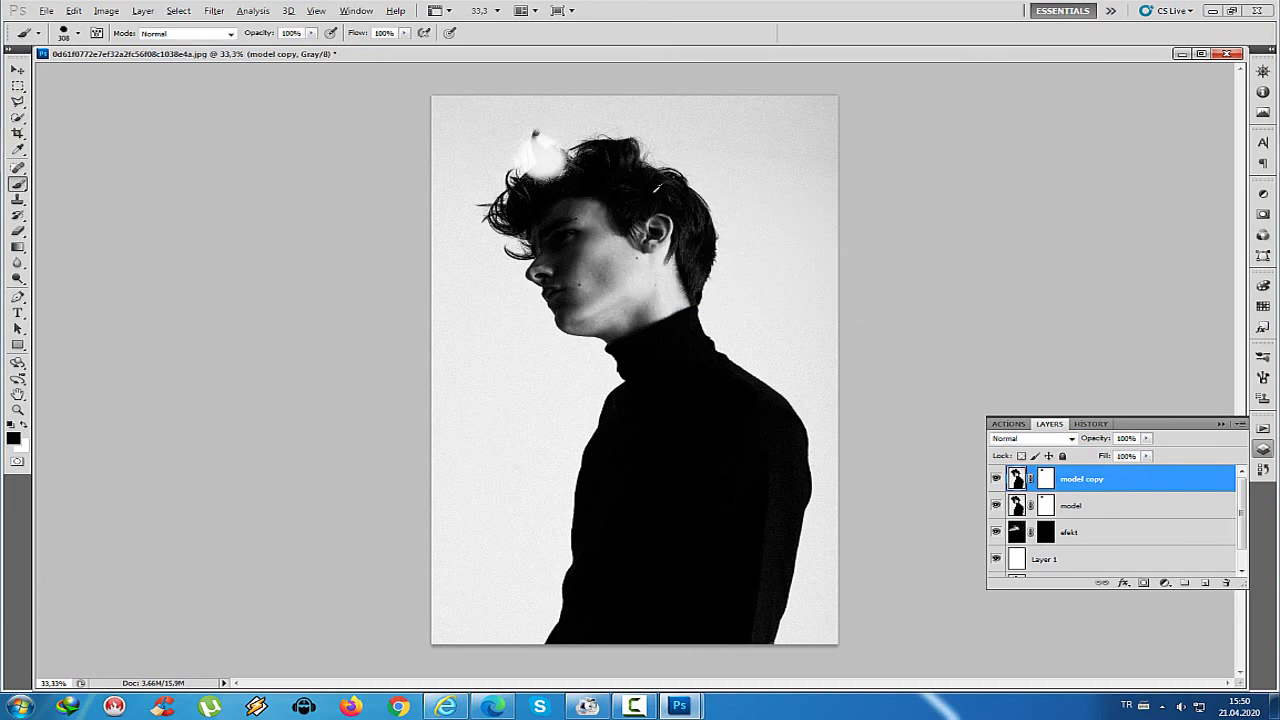
key(ctrl+shift+n)
key(Escape)
key(ctrl+alt+z)
key(ctrl+alt+z)
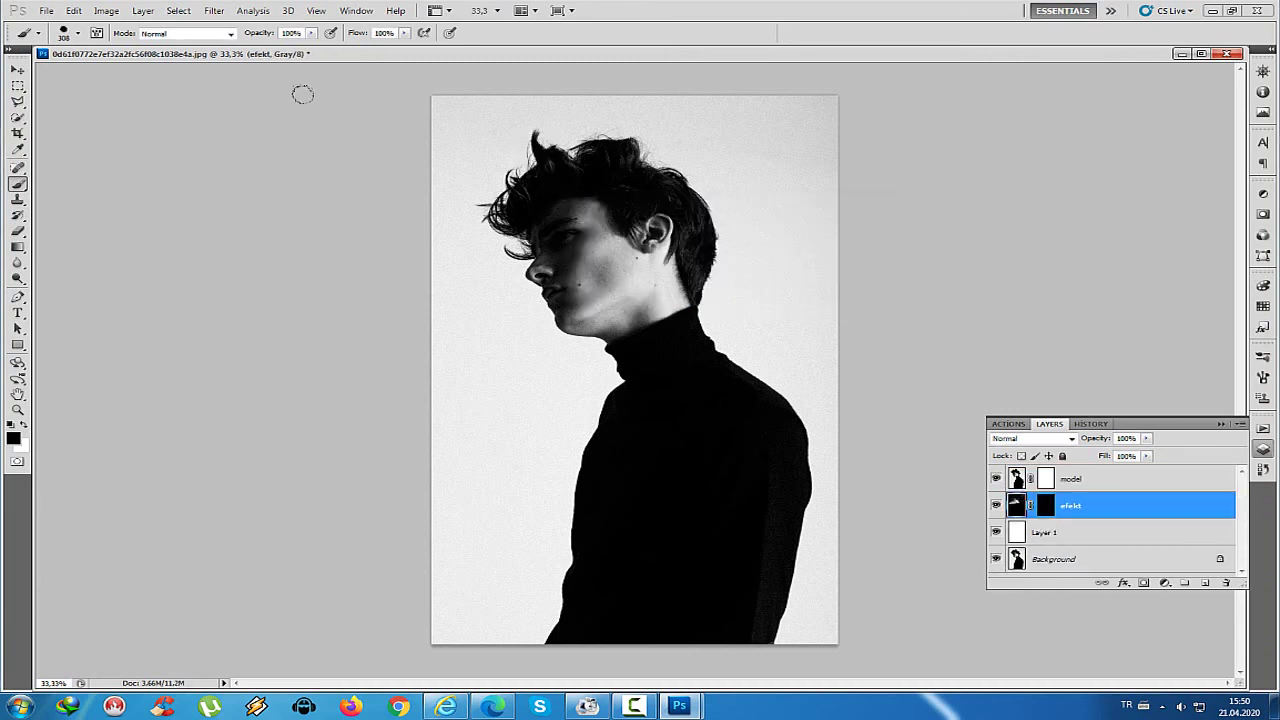
click(79, 33)
drag(139, 70, 172, 70)
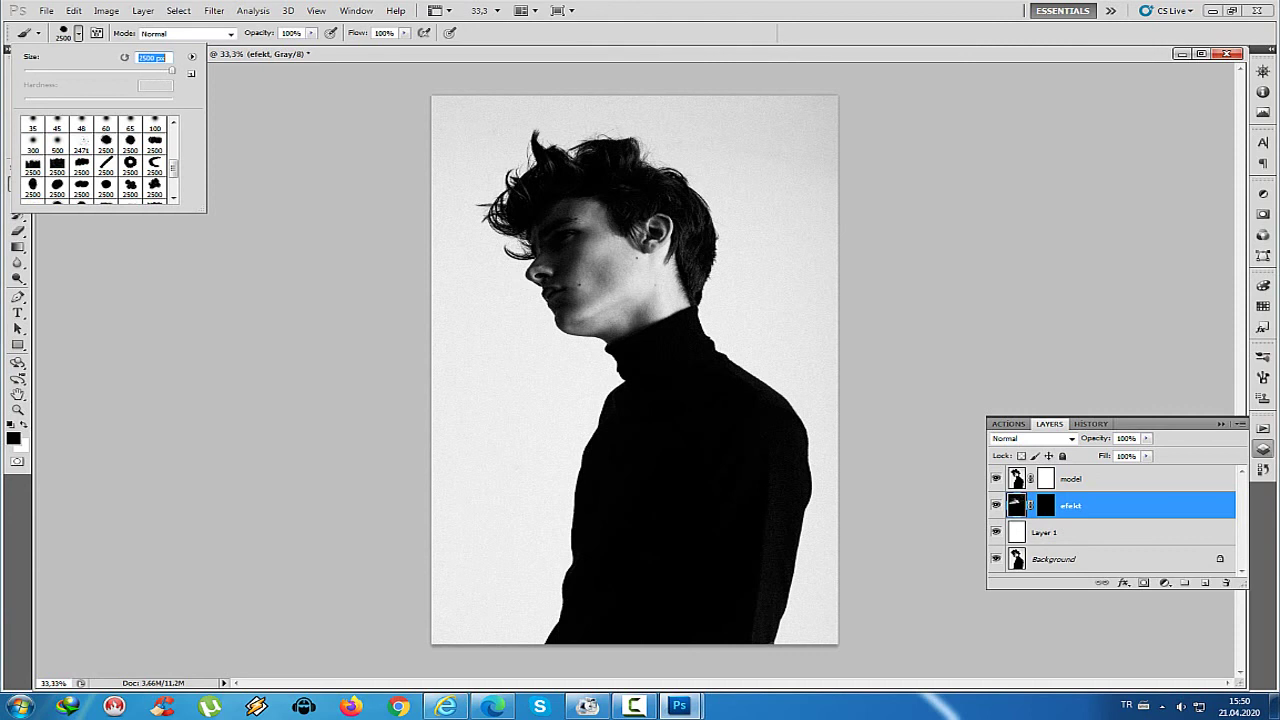
key(Return)
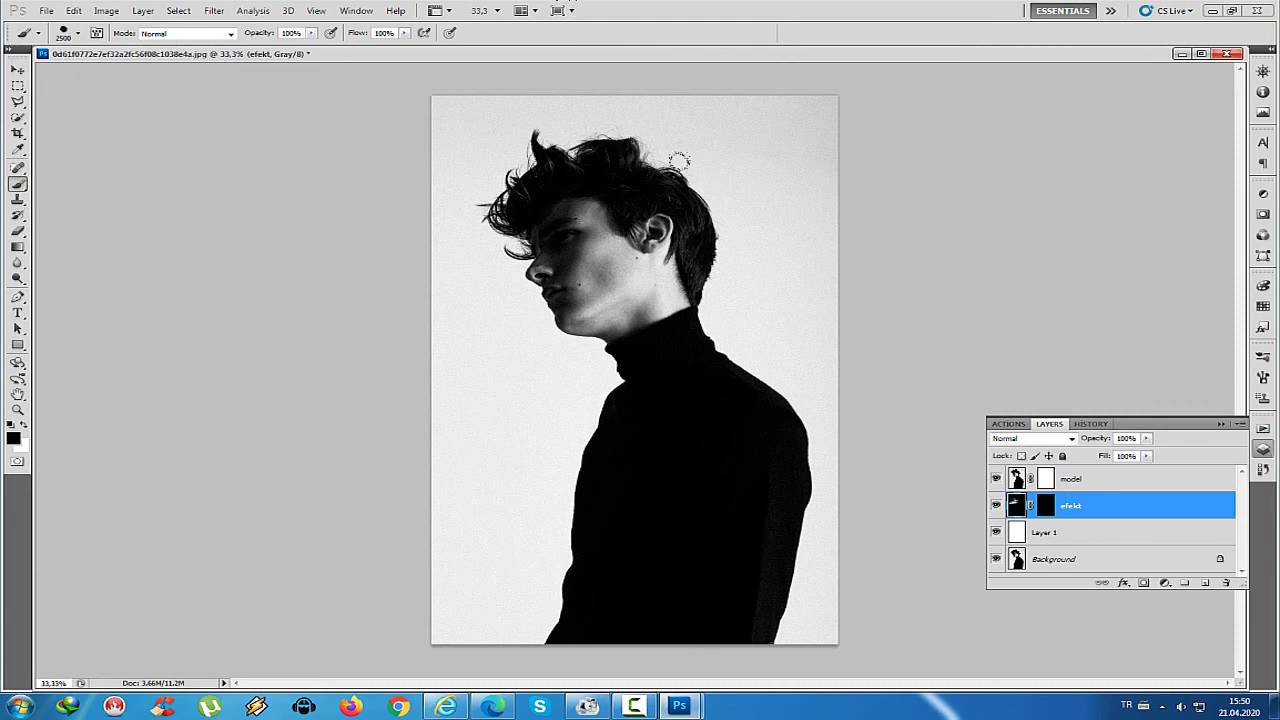
key(v)
click(1070, 479)
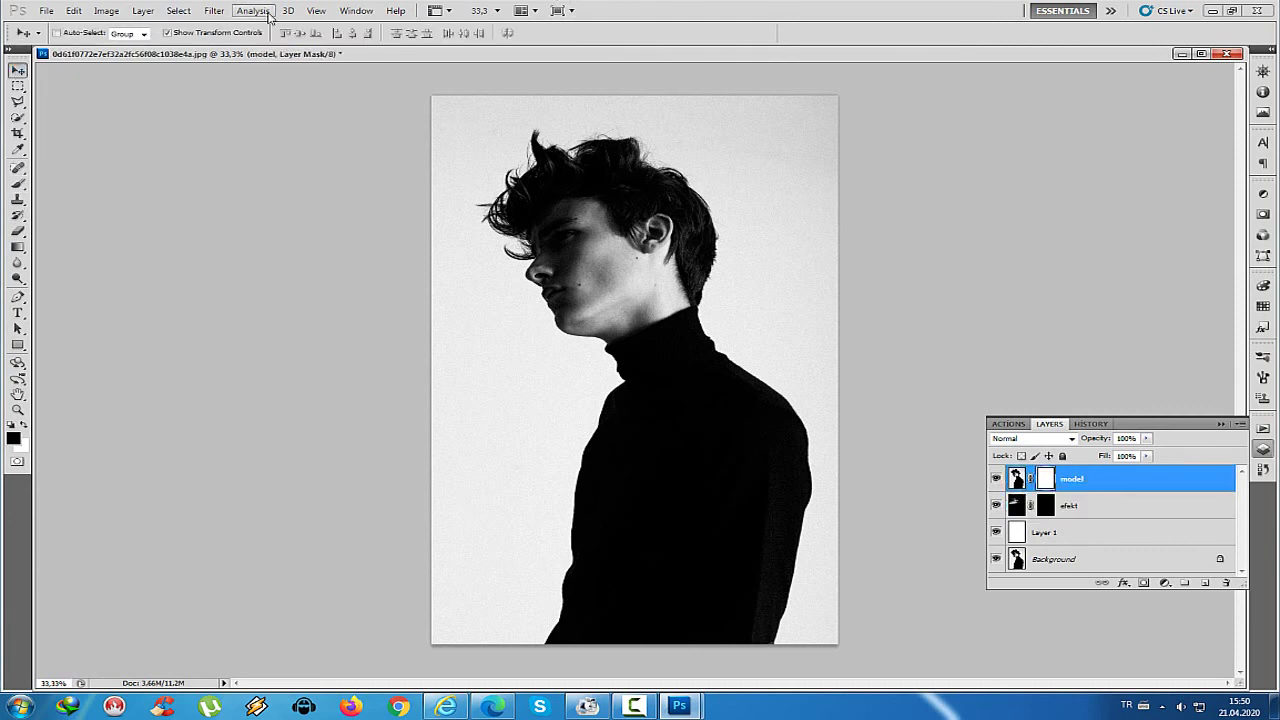
Paint white on the model mask with a 319 px brush around the top and right of the hair
click(18, 184)
click(78, 33)
click(145, 72)
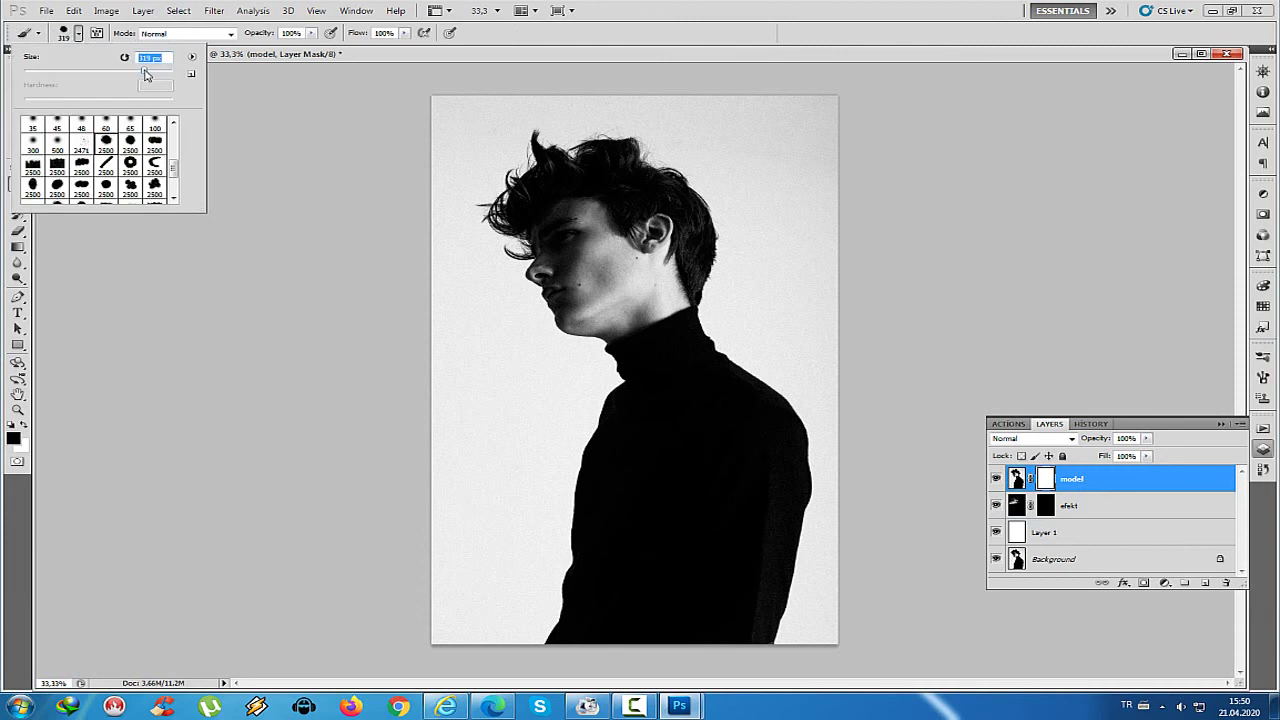
drag(598, 110, 682, 154)
click(690, 187)
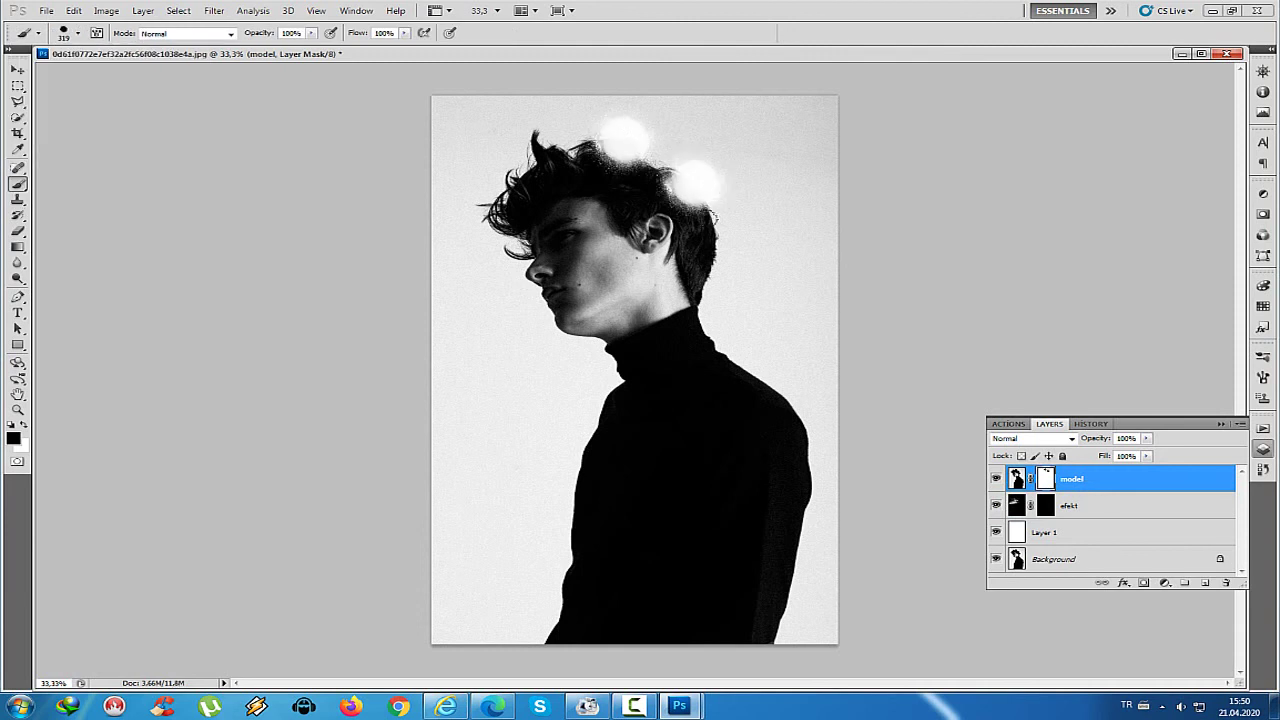
click(668, 162)
click(728, 199)
click(737, 220)
mouse_move(739, 208)
mouse_down()
mouse_move(752, 262)
mouse_move(728, 322)
mouse_up()
drag(540, 89, 587, 97)
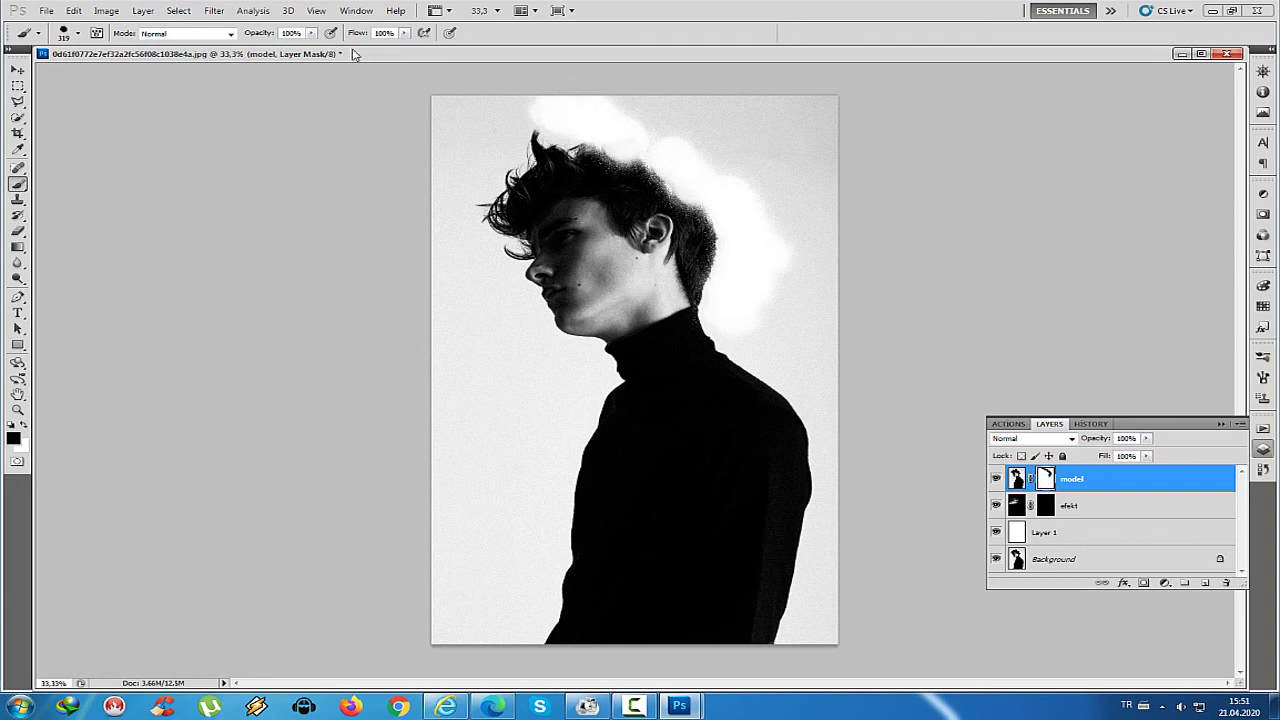
Stamp 2500 px splatter particles over the hair, neck, sweater and left body
click(77, 33)
drag(90, 53, 145, 77)
key(Return)
click(600, 48)
click(644, 27)
click(622, 104)
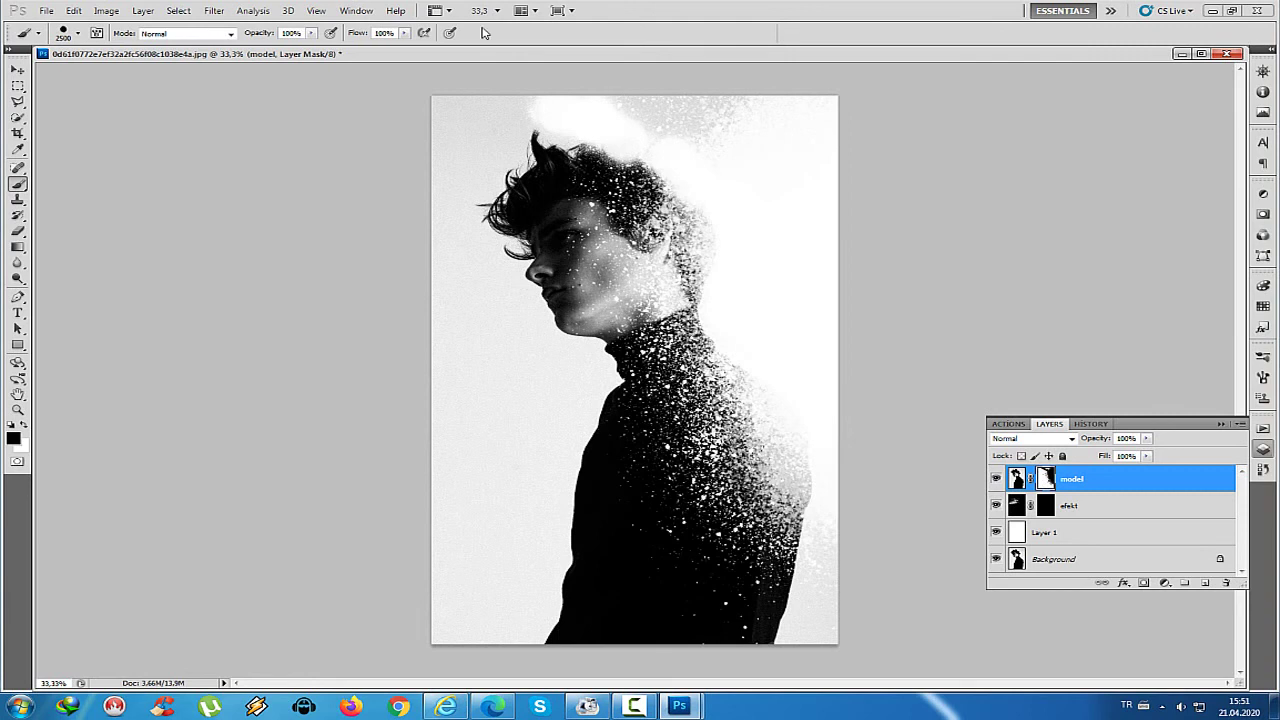
click(57, 227)
click(52, 238)
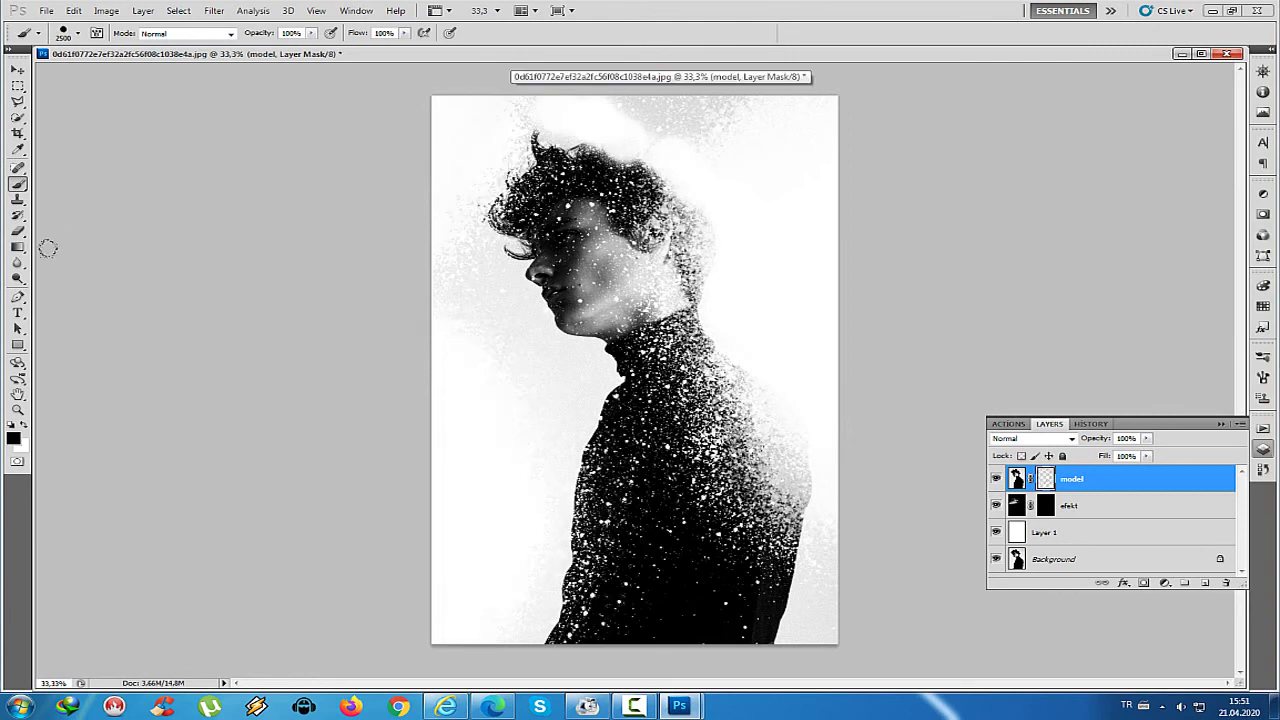
click(640, 264)
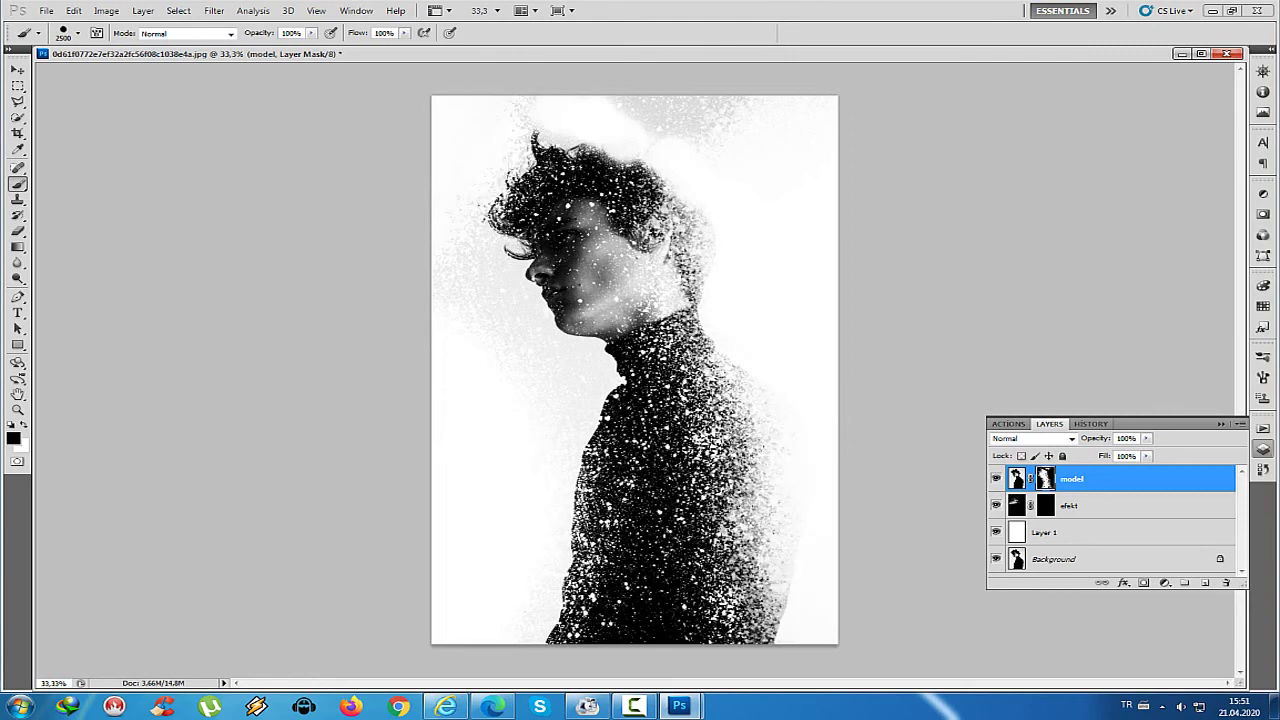
click(588, 178)
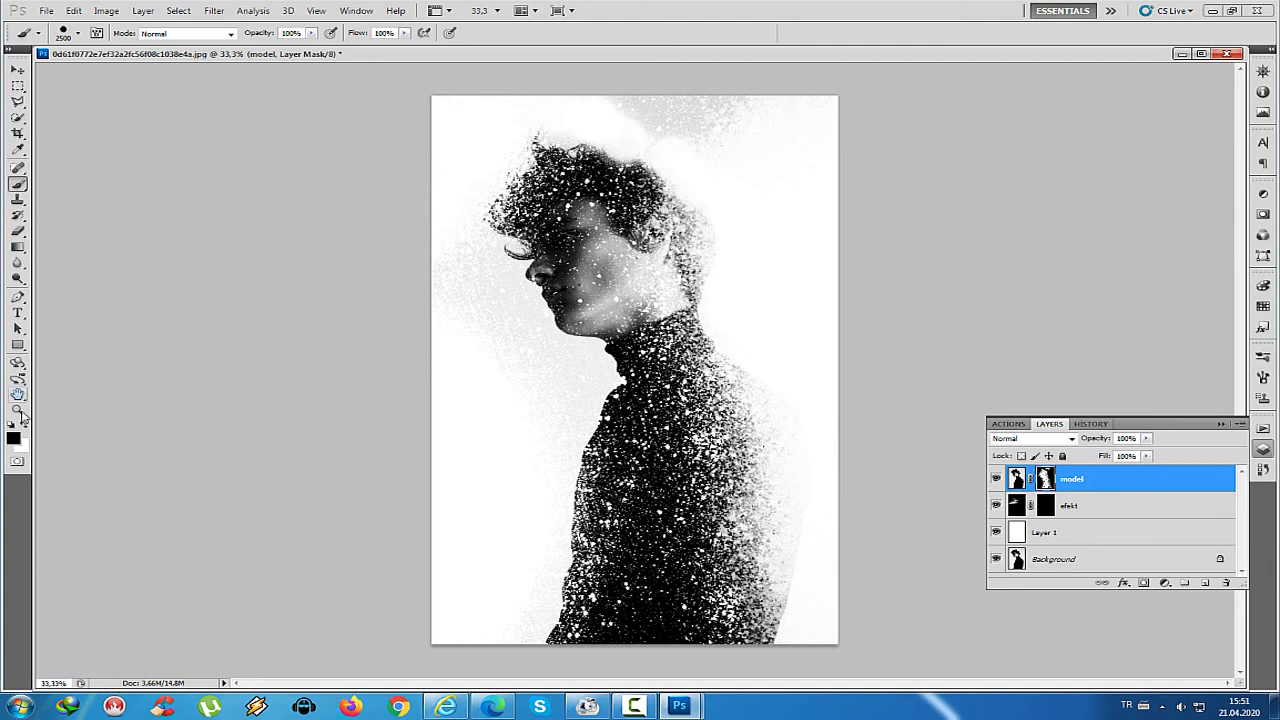
Restore the face, ear and part of the sweater with a soft 500 px white brush
click(24, 424)
click(78, 33)
click(57, 143)
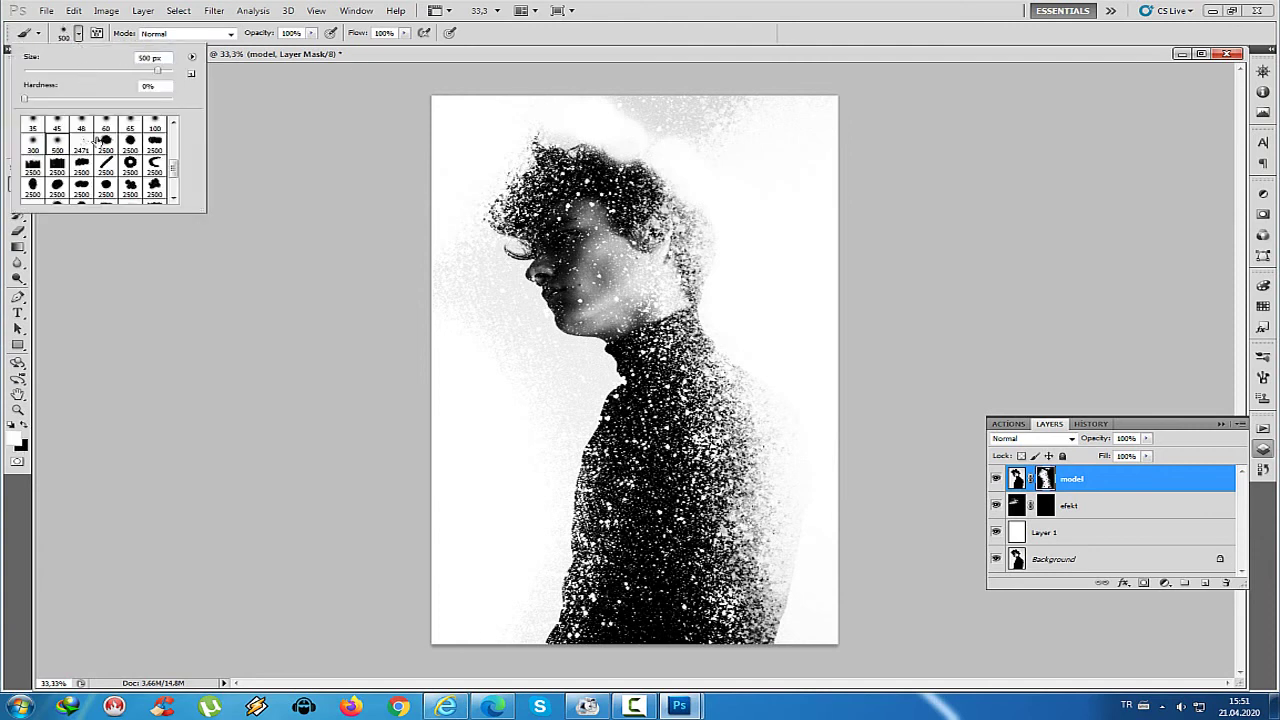
click(595, 258)
mouse_move(595, 258)
mouse_down()
mouse_move(530, 220)
mouse_move(606, 217)
mouse_move(530, 190)
mouse_move(665, 460)
mouse_up()
mouse_move(680, 400)
mouse_down()
mouse_move(621, 380)
mouse_move(650, 510)
mouse_move(624, 399)
mouse_up()
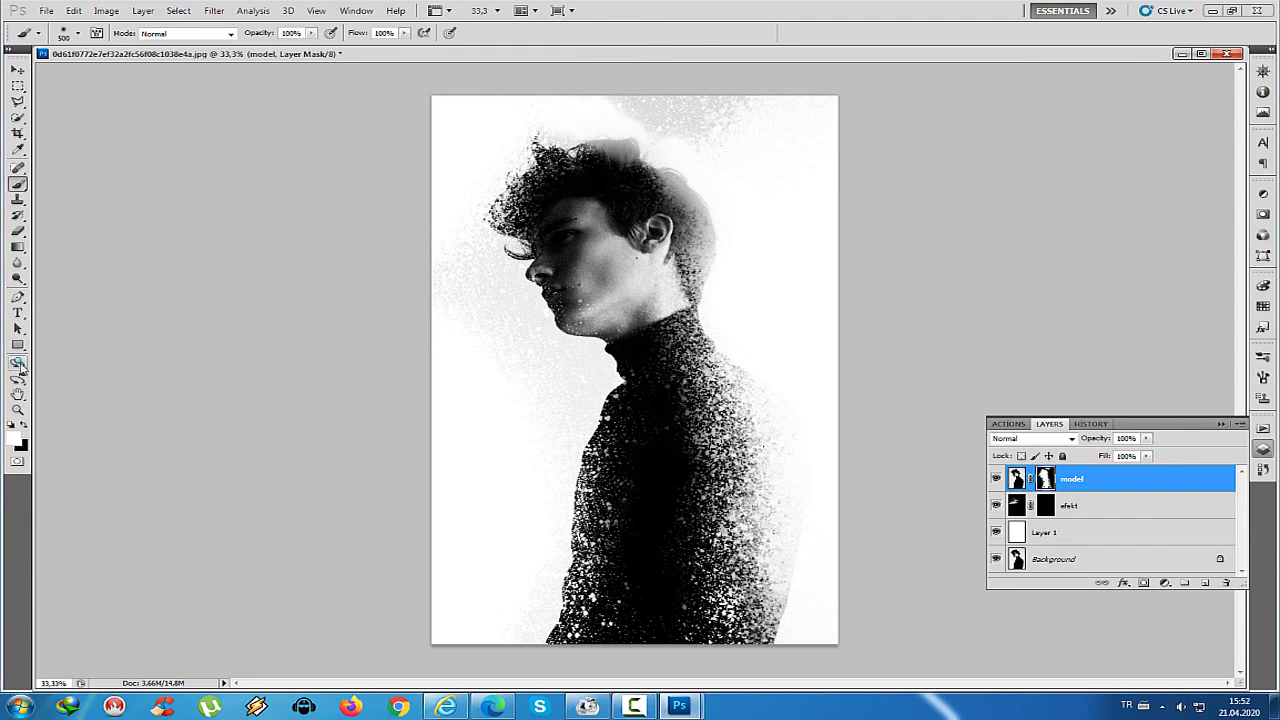
Reset colours to black and white and pick the 2500 px scatter brush
click(13, 426)
click(17, 410)
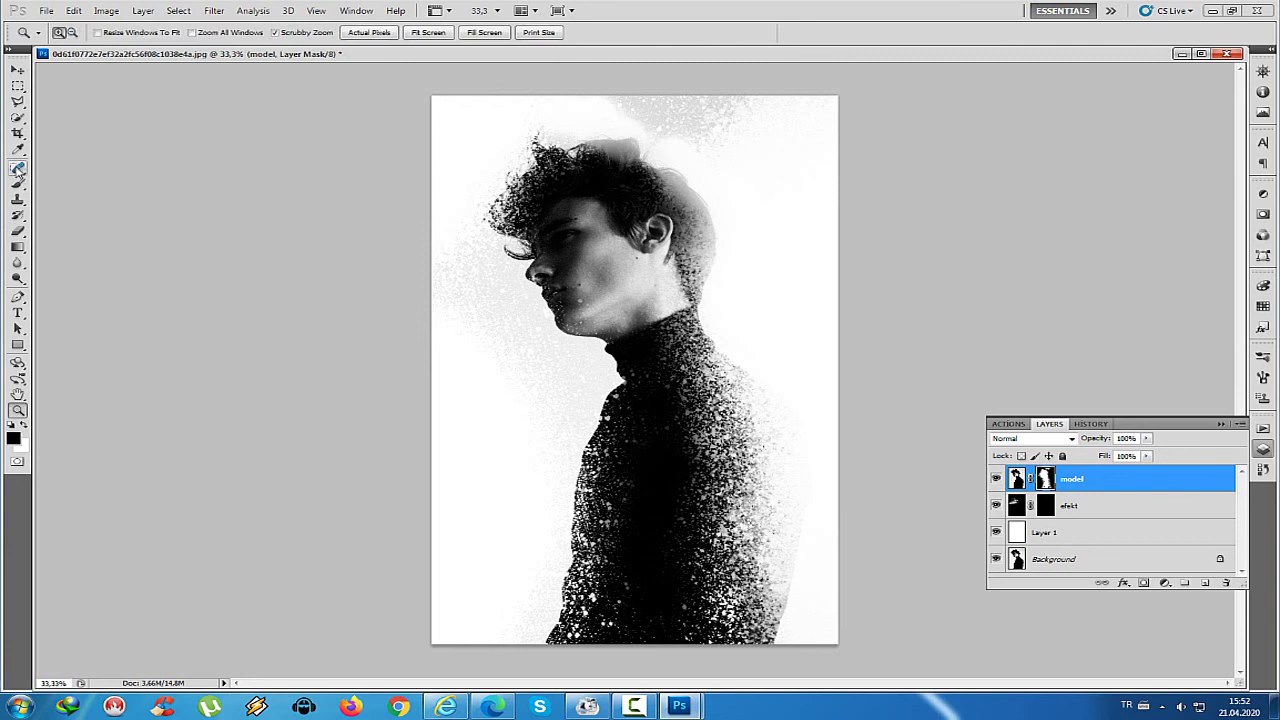
click(17, 184)
click(72, 33)
drag(173, 125, 173, 183)
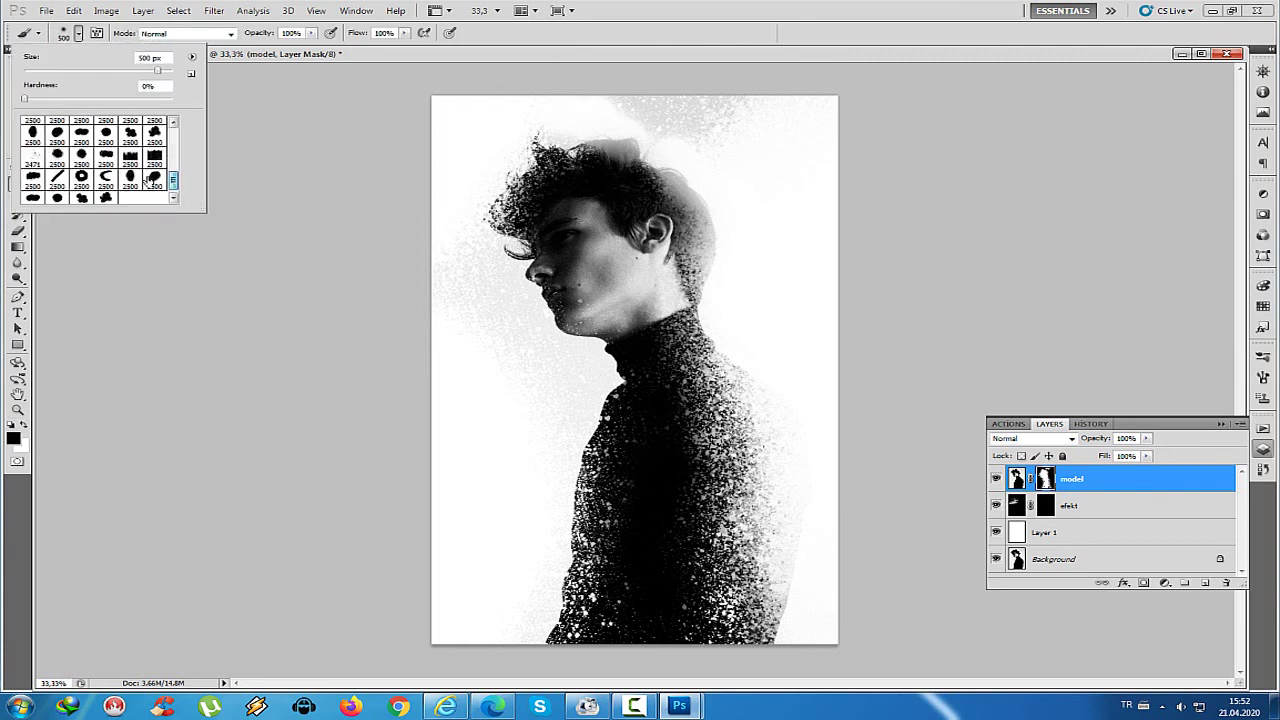
click(33, 178)
click(628, 68)
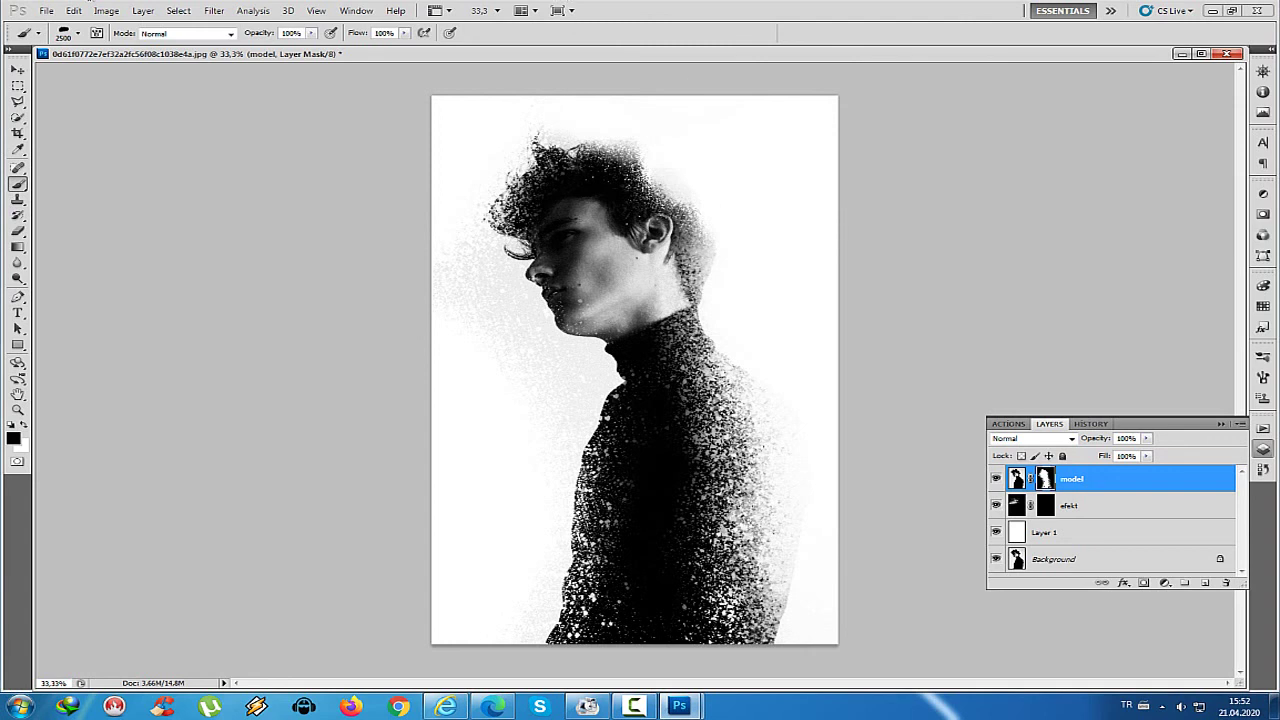
Stamp a different 2500 px splatter brush around the ear, neck and body, undoing the face strokes
click(72, 33)
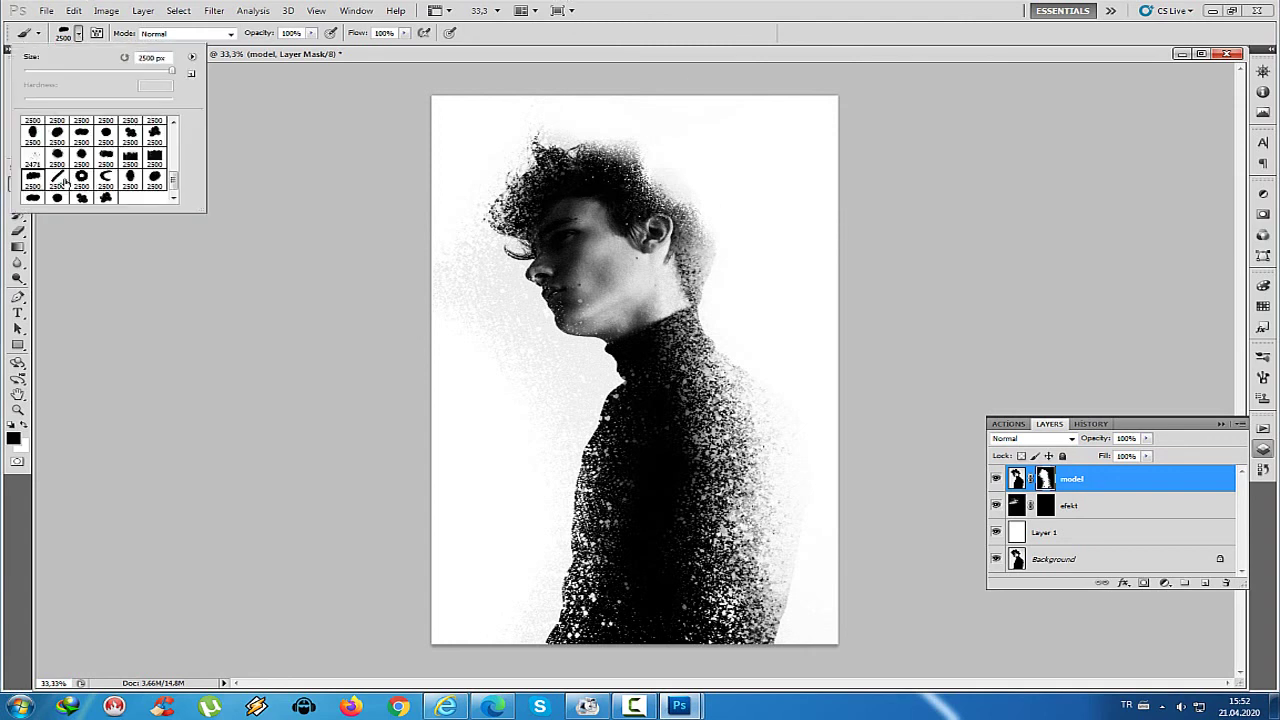
double_click(130, 178)
click(690, 245)
click(726, 425)
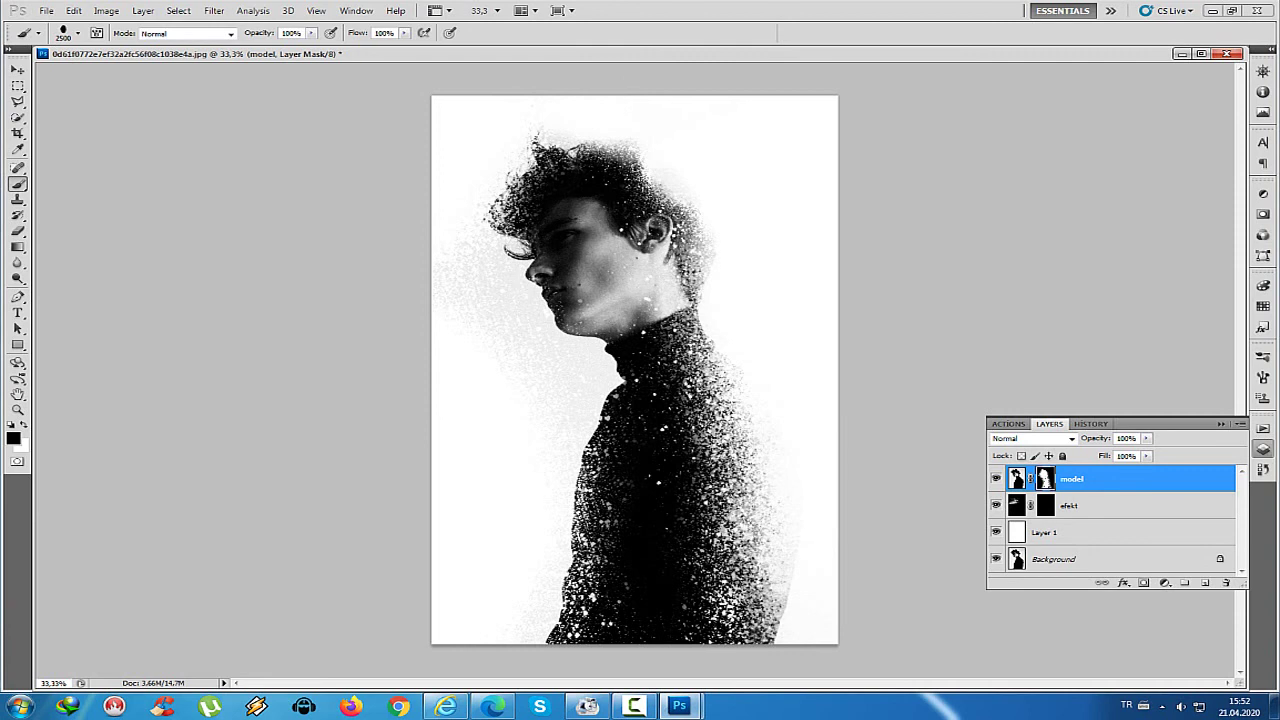
click(49, 140)
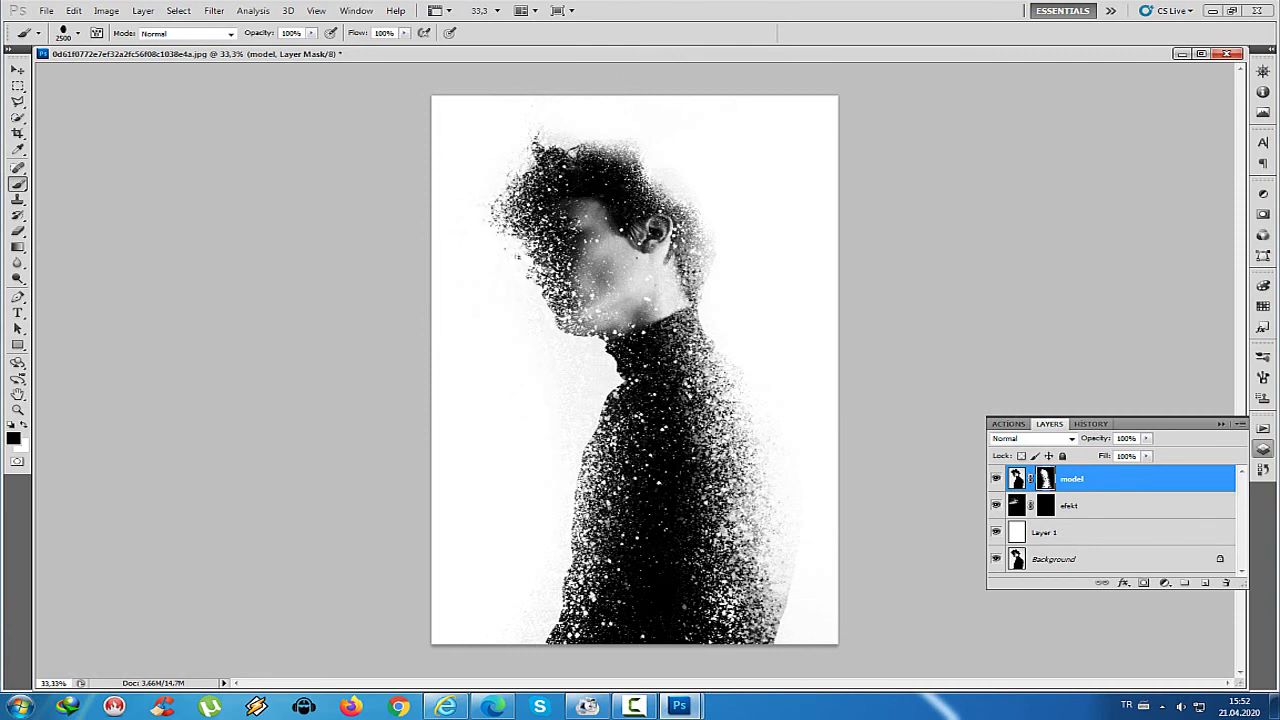
key(ctrl+alt+z)
key(ctrl+alt+z)
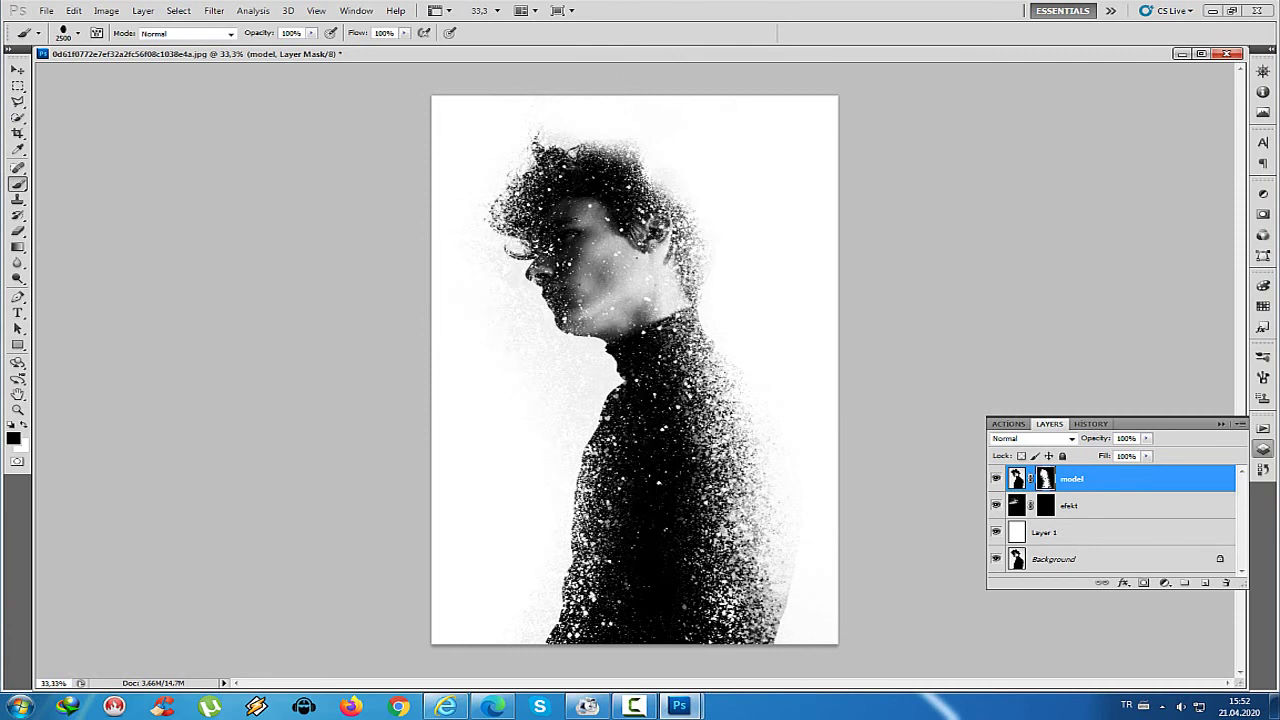
key(alt+bracketleft)
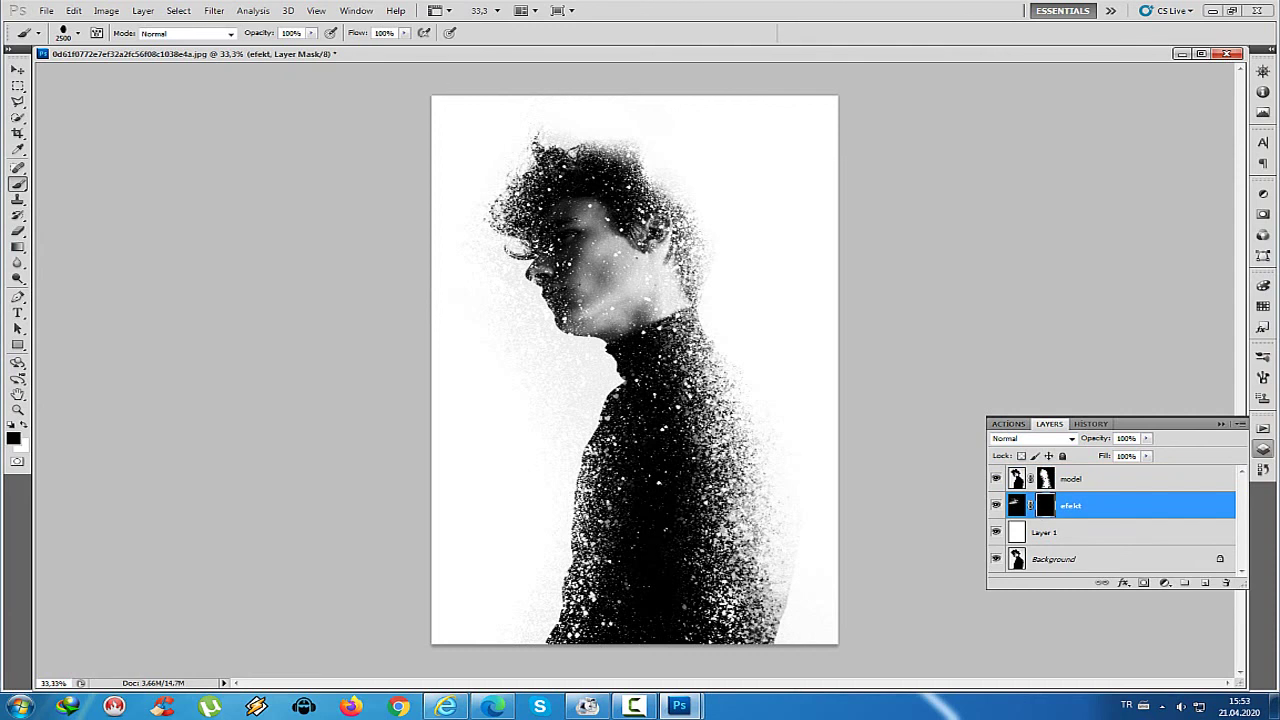
On efekt's mask, paint white to reveal particles along the right side and lower-left figure
key(v)
double_click(1046, 510)
click(727, 263)
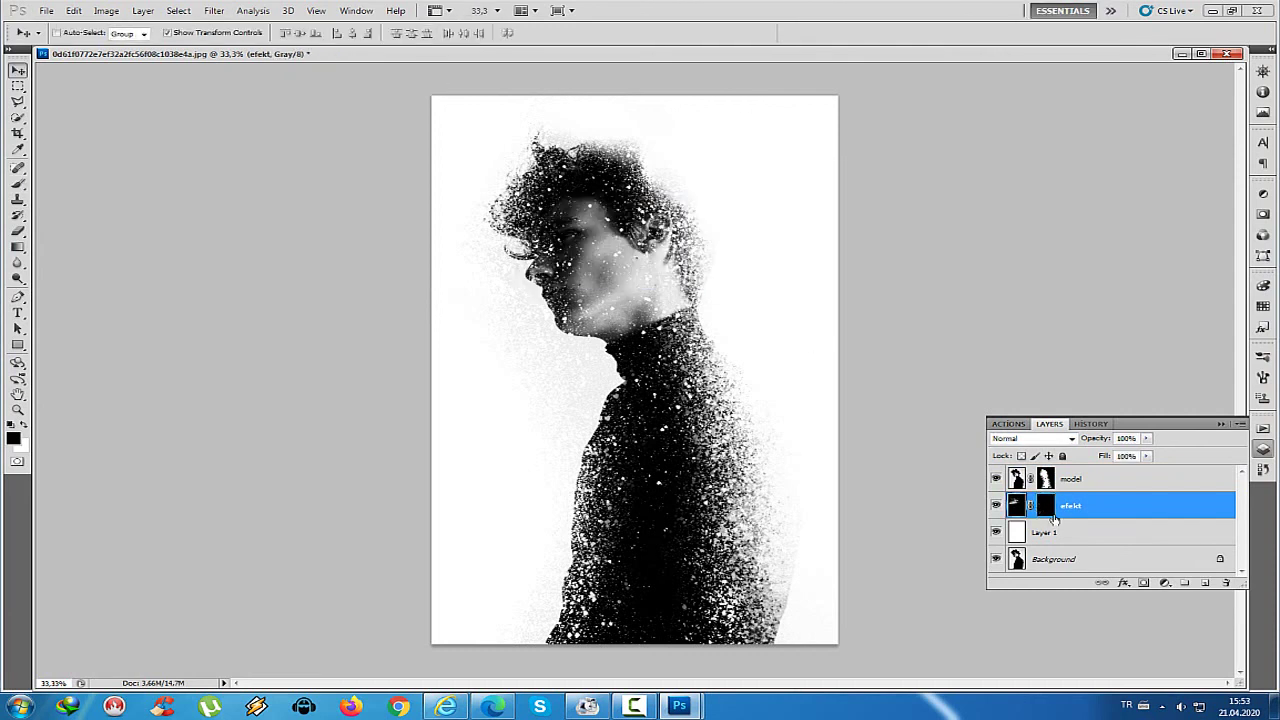
click(22, 428)
key(b)
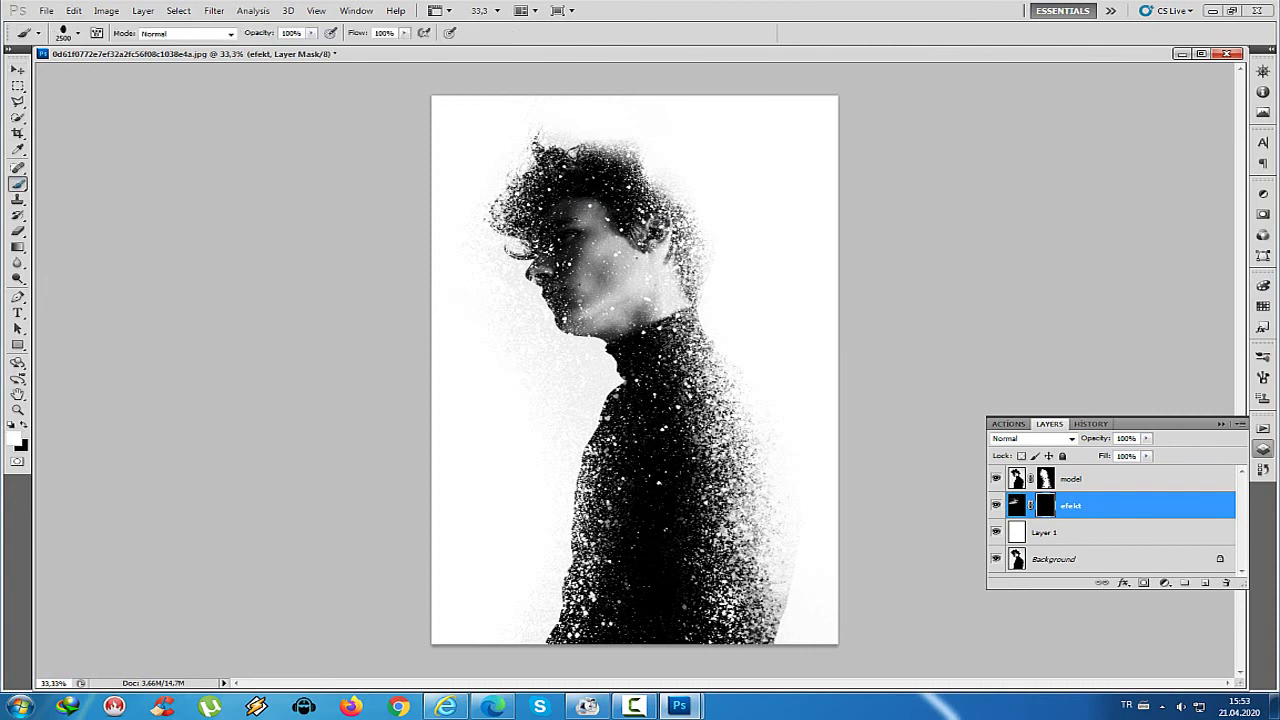
drag(760, 300, 620, 5)
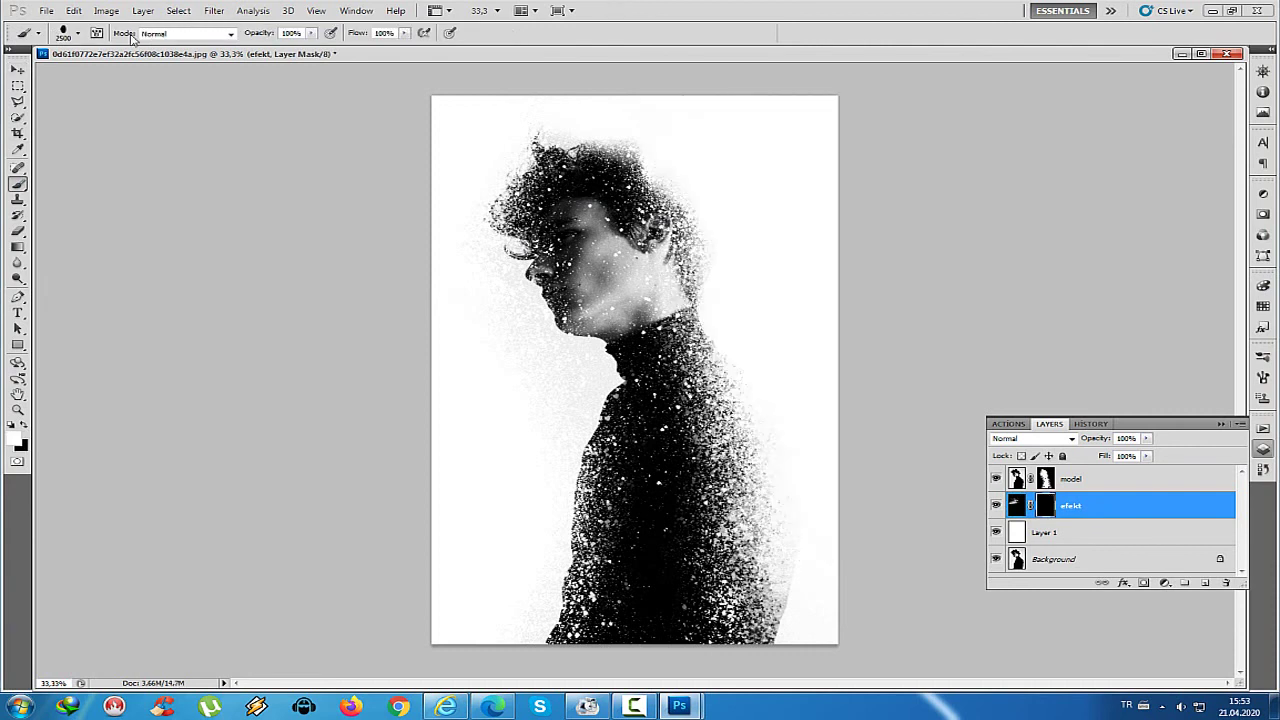
click(78, 33)
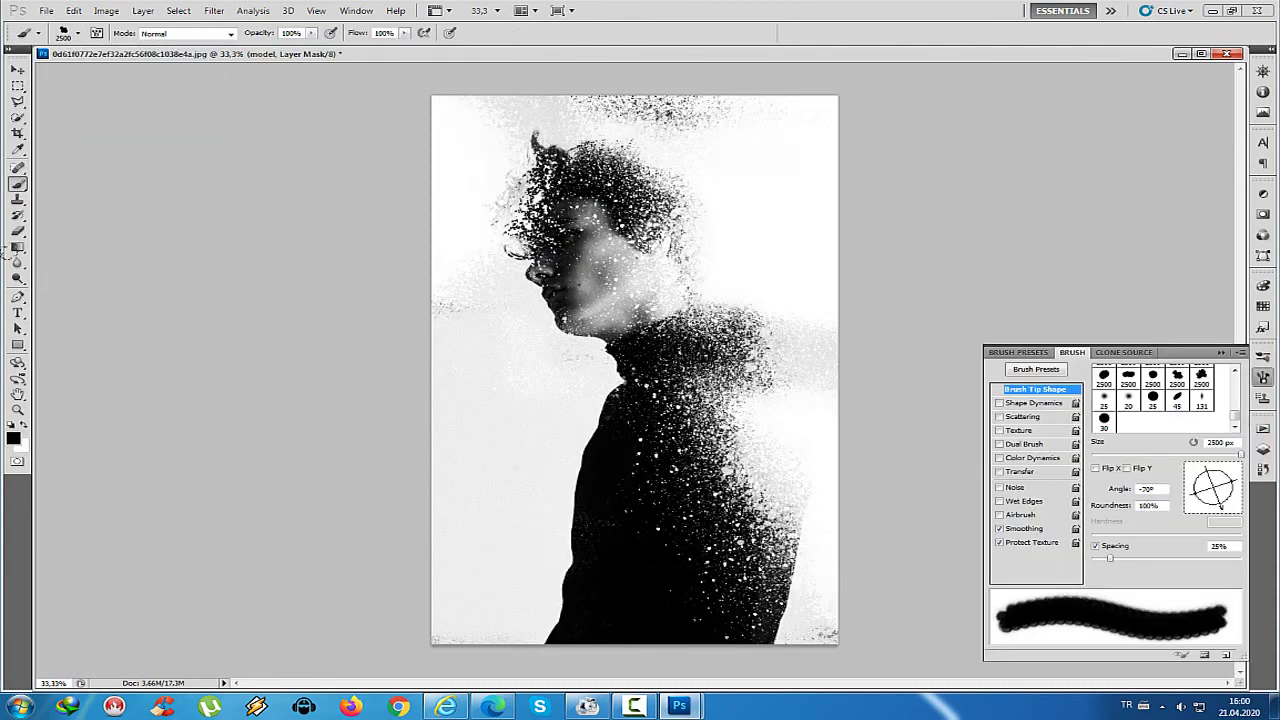
mouse_move(10, 251)
mouse_down()
mouse_move(57, 251)
mouse_move(547, 48)
mouse_up()
mouse_move(640, 214)
mouse_down()
mouse_move(675, 215)
mouse_move(690, 280)
mouse_up()
Toggle the painting colour between black and white and target efekt's image content
click(1263, 449)
click(1045, 505)
key(x)
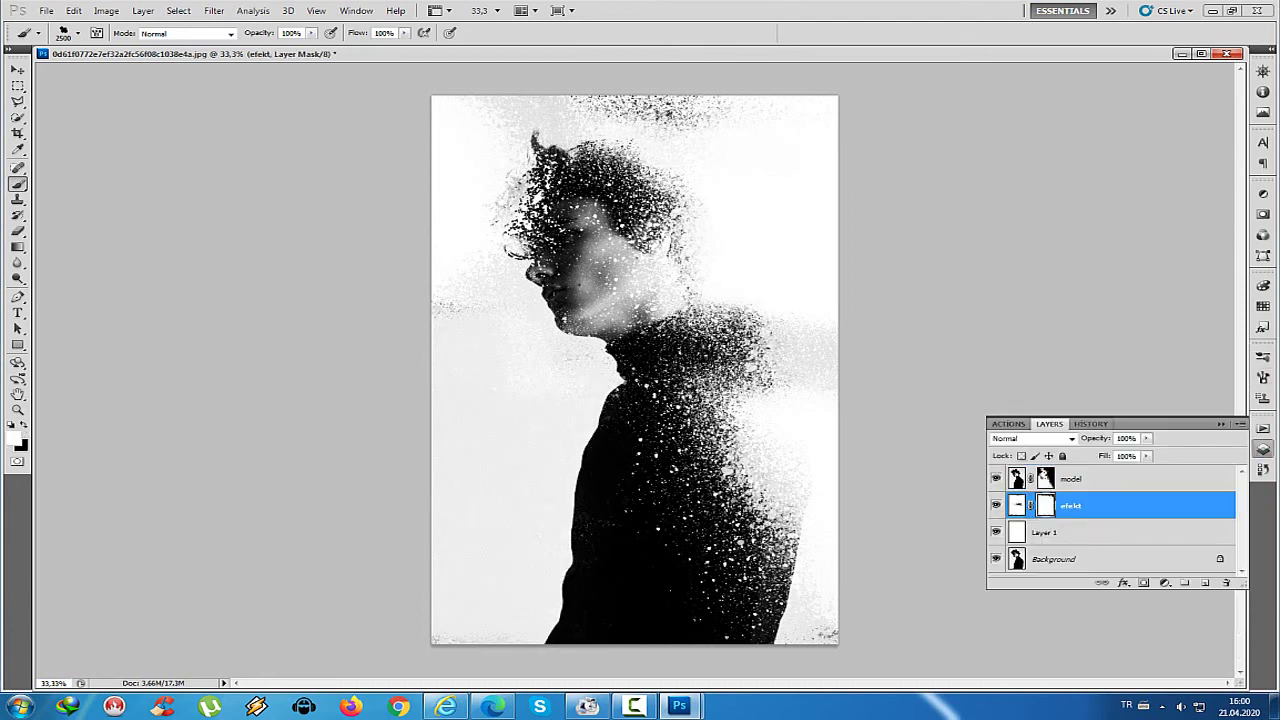
key(x)
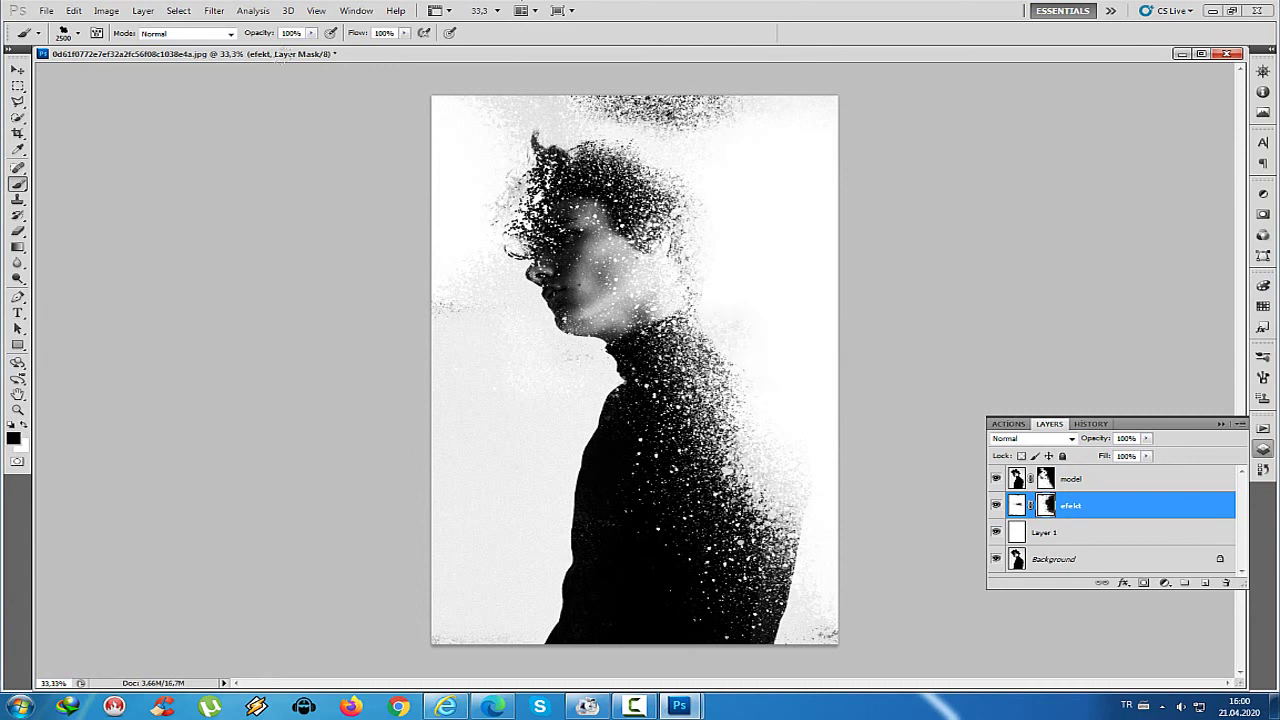
key(x)
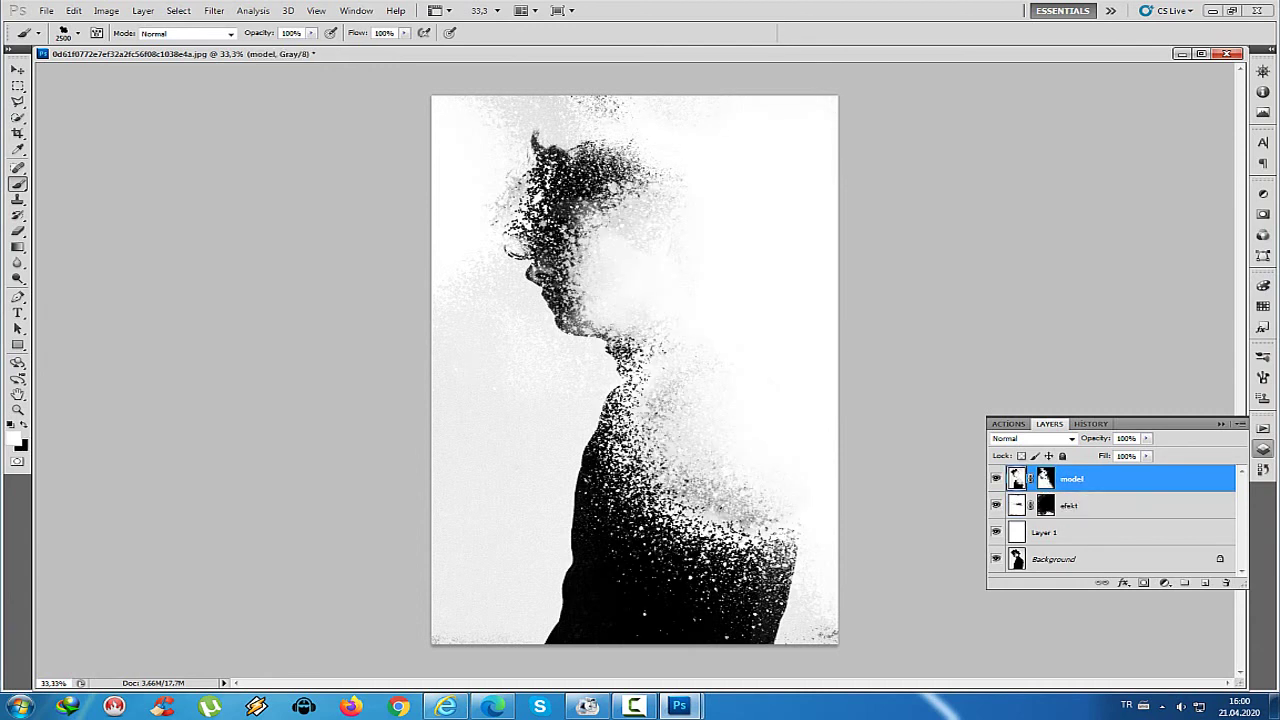
click(1045, 507)
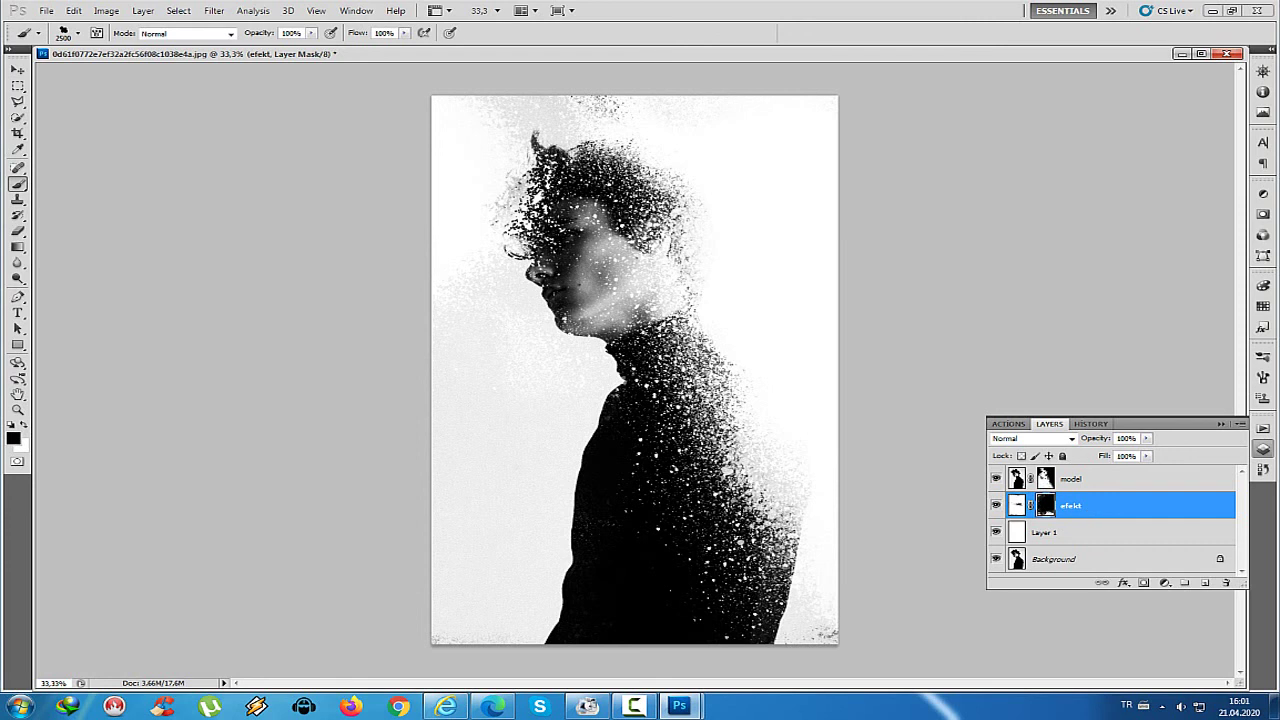
click(1017, 505)
click(17, 70)
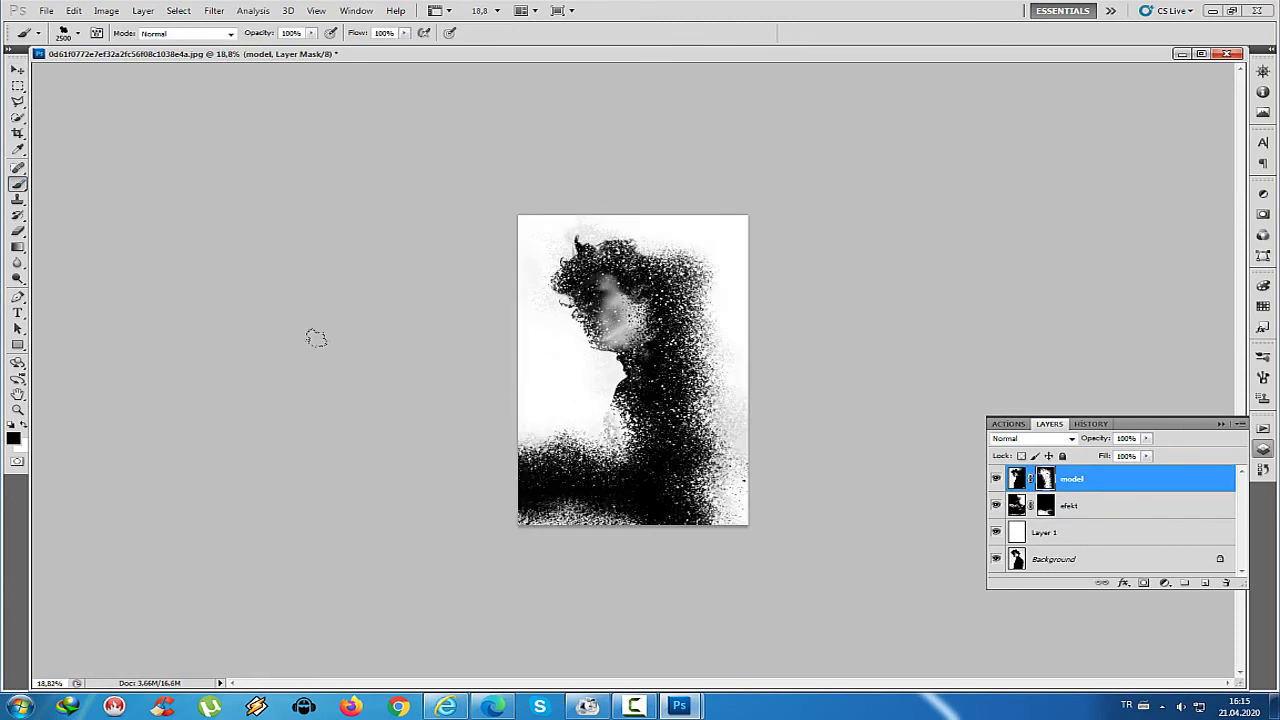
Reveal more particles on the left through efekt's mask, then paint efekt's lower-left area back to white
click(1047, 510)
click(24, 425)
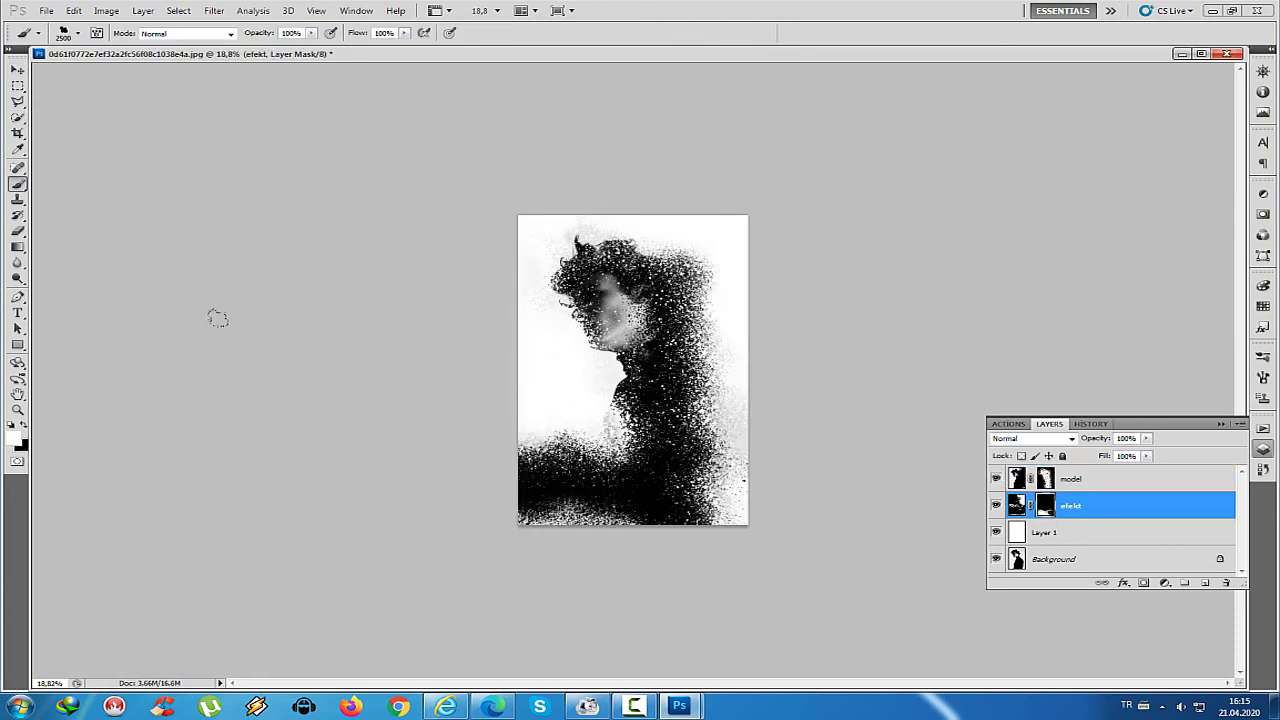
mouse_move(214, 317)
mouse_down()
mouse_move(253, 299)
mouse_move(412, 315)
mouse_move(383, 283)
mouse_move(498, 302)
mouse_move(401, 343)
mouse_move(467, 342)
mouse_move(410, 317)
mouse_move(490, 246)
mouse_move(351, 275)
mouse_move(317, 250)
mouse_move(487, 98)
mouse_move(534, 120)
mouse_move(392, 92)
mouse_up()
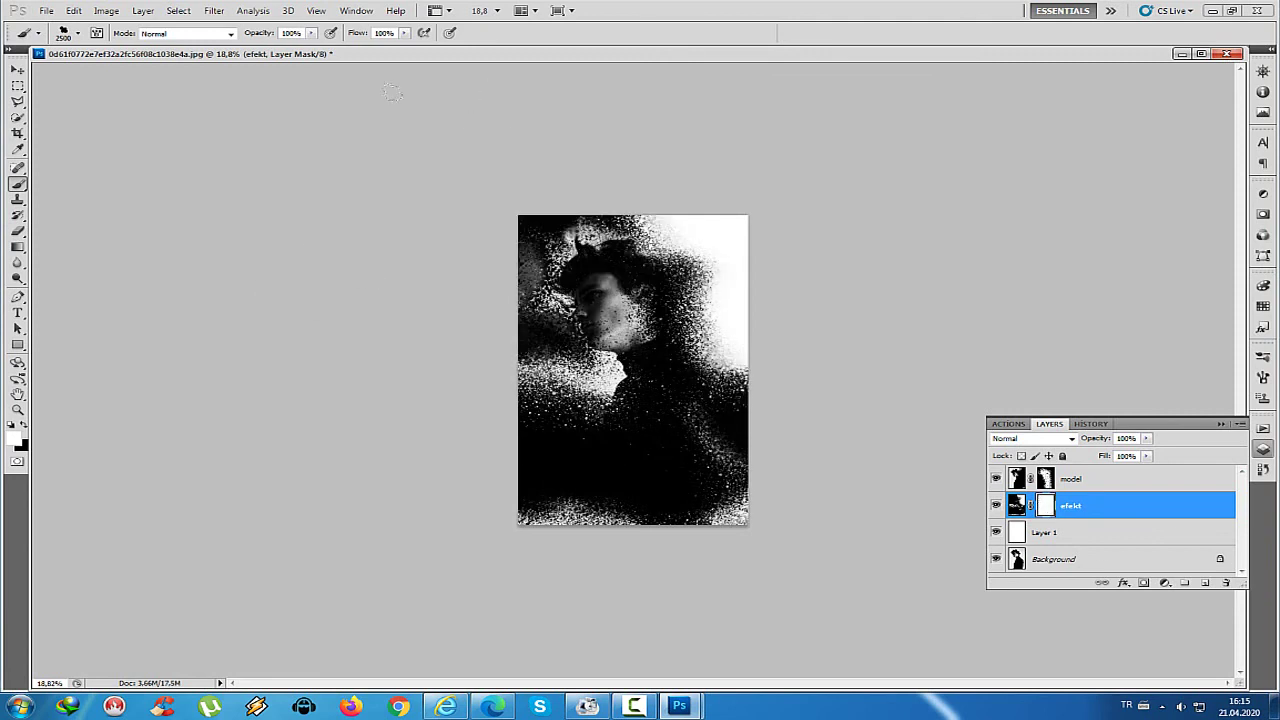
double_click(1055, 510)
click(463, 177)
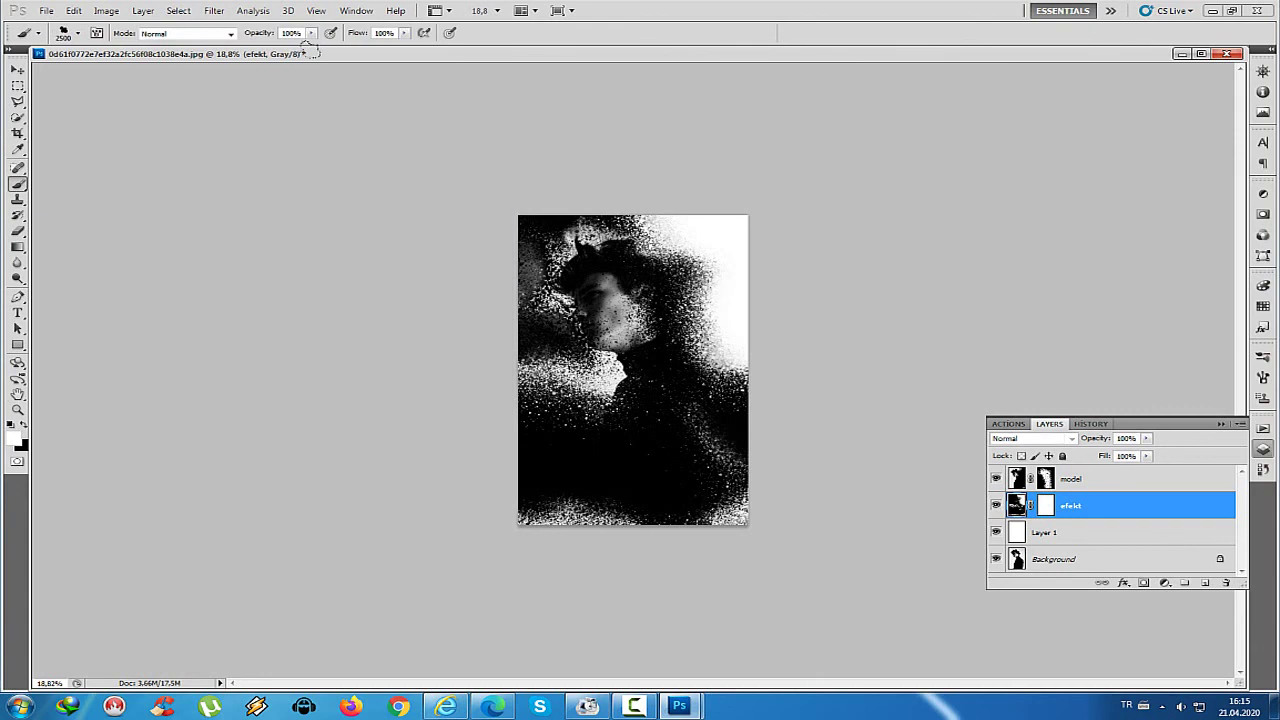
click(24, 425)
drag(263, 250, 330, 340)
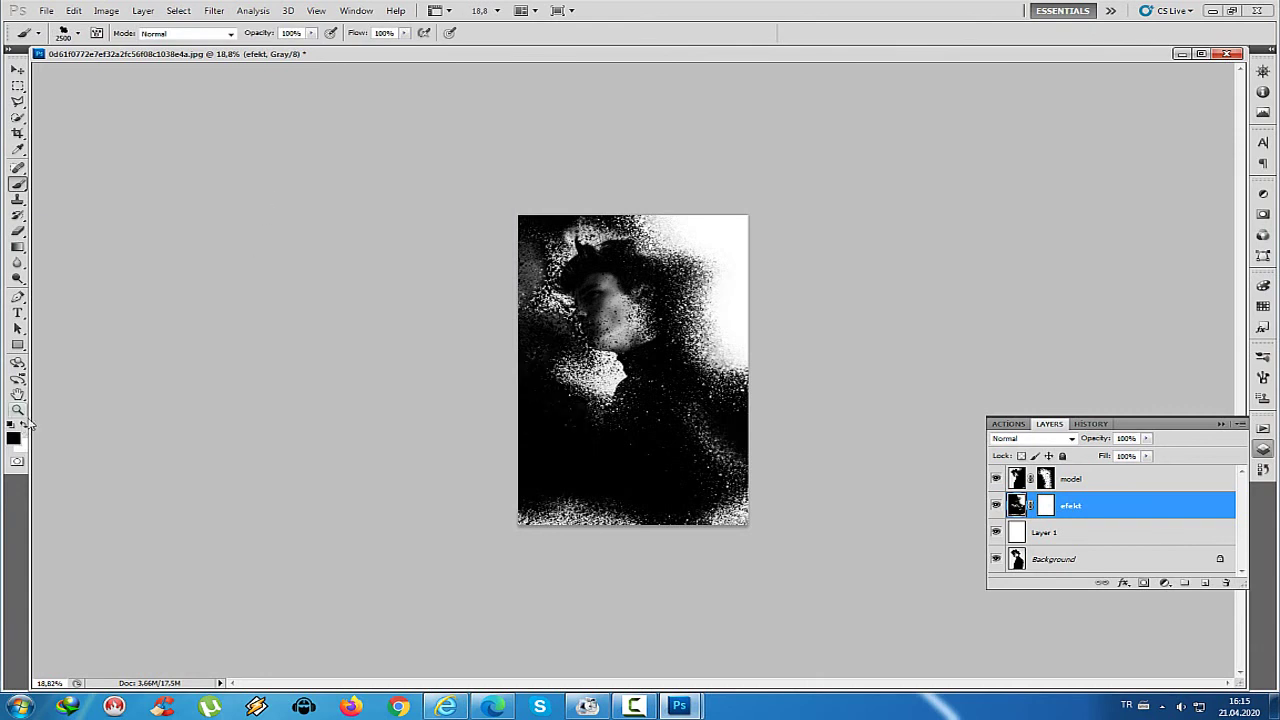
click(24, 425)
mouse_move(123, 283)
mouse_down()
mouse_move(260, 202)
mouse_move(265, 84)
mouse_move(312, 18)
mouse_move(345, 5)
mouse_move(575, 69)
mouse_move(614, 170)
mouse_move(258, 274)
mouse_move(231, 246)
mouse_move(251, 222)
mouse_move(239, 199)
mouse_move(337, 251)
mouse_move(442, 337)
mouse_up()
Bring up the Open dialog to load another image
click(1045, 505)
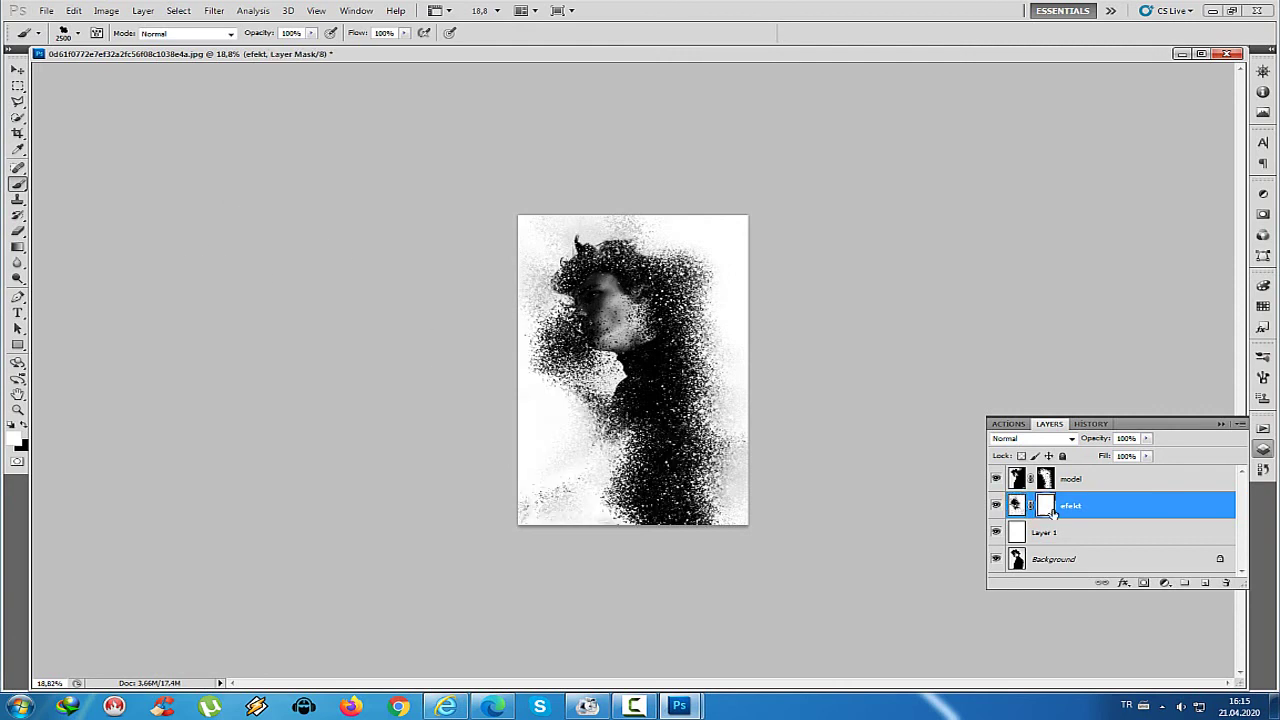
click(17, 70)
click(46, 11)
click(62, 40)
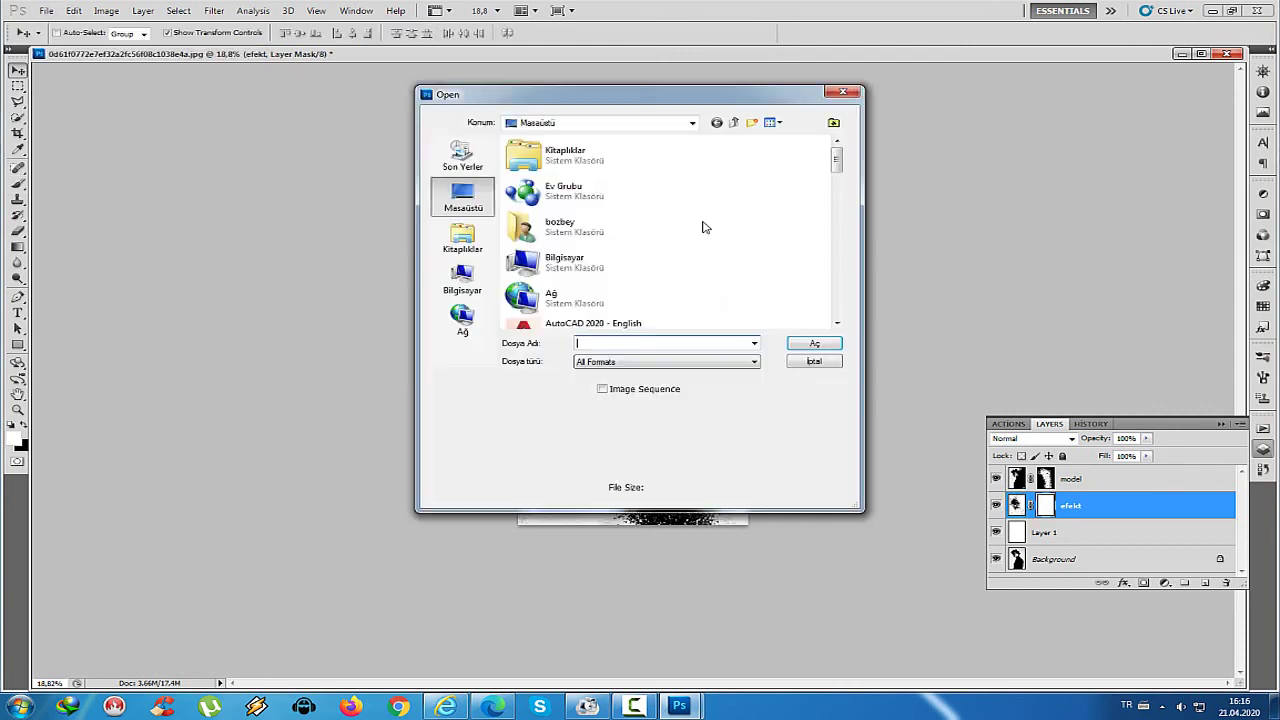
Open the blue water photo and crop off its bottom watermark strip
scroll(700, 226, down, 3)
double_click(588, 205)
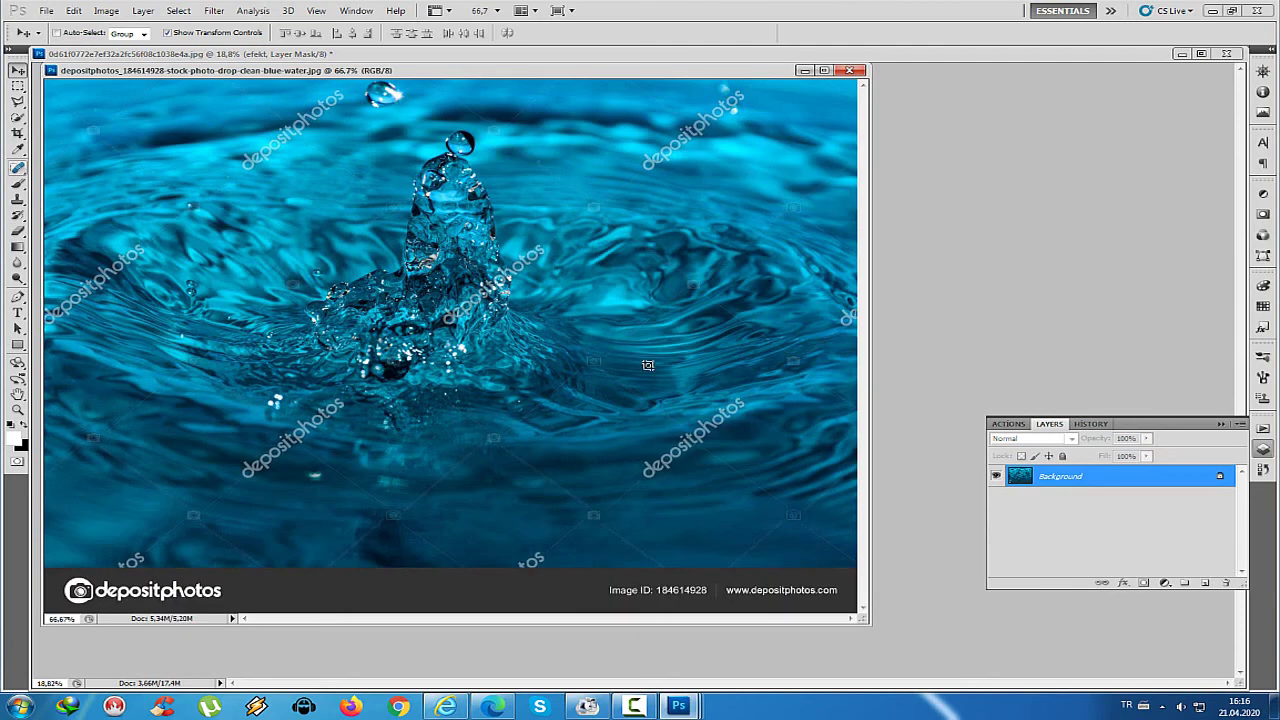
drag(757, 381, 858, 392)
right_click(733, 297)
click(765, 304)
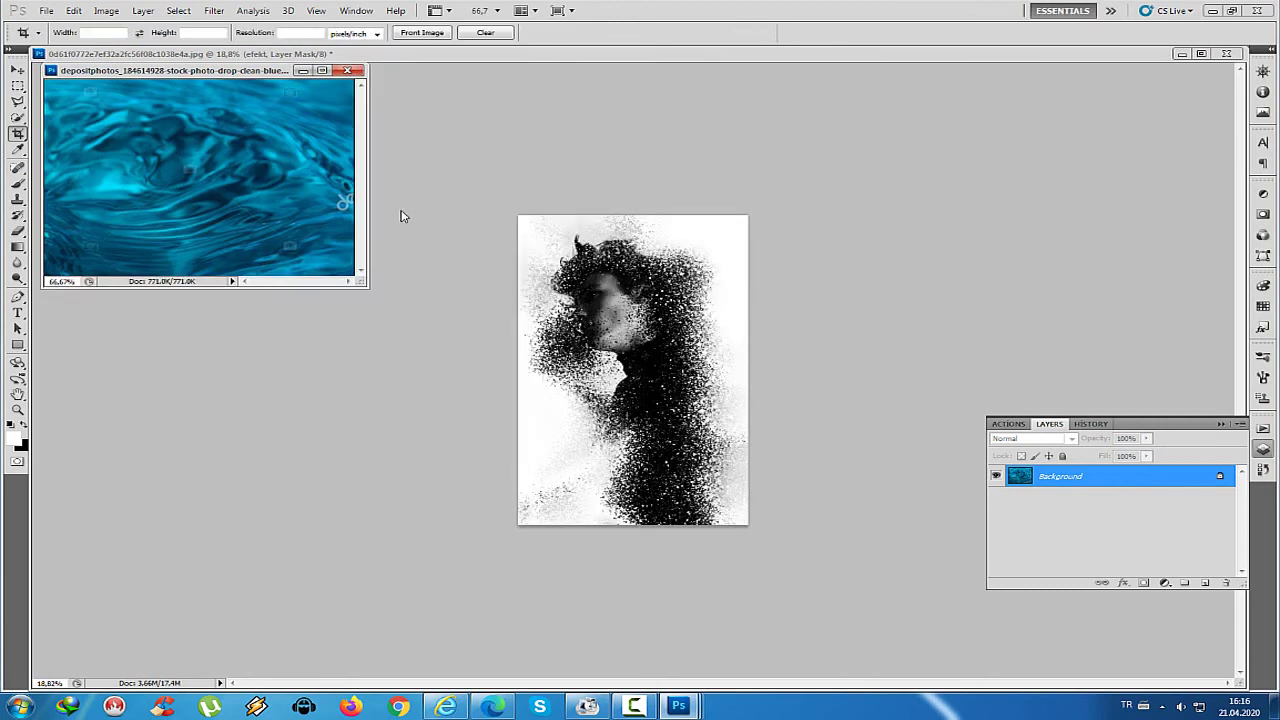
drag(370, 292, 517, 360)
Select the whole cropped water image and copy it
click(23, 91)
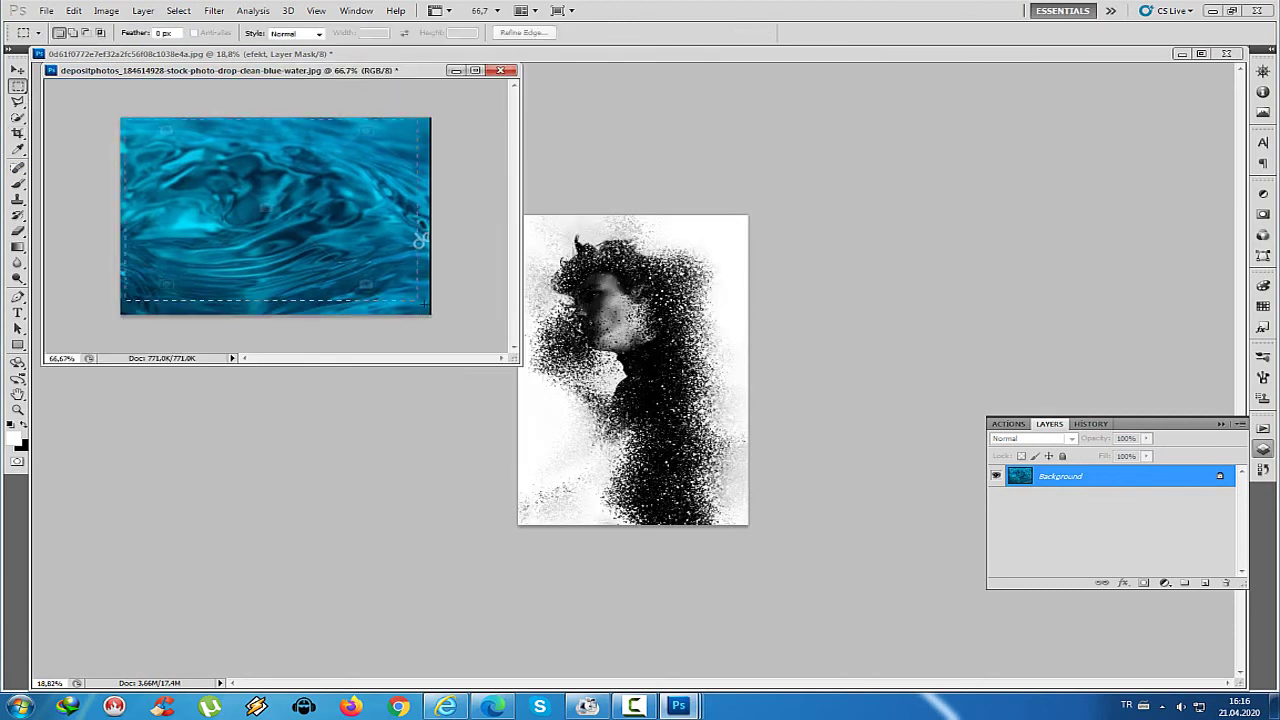
drag(422, 300, 433, 317)
right_click(317, 236)
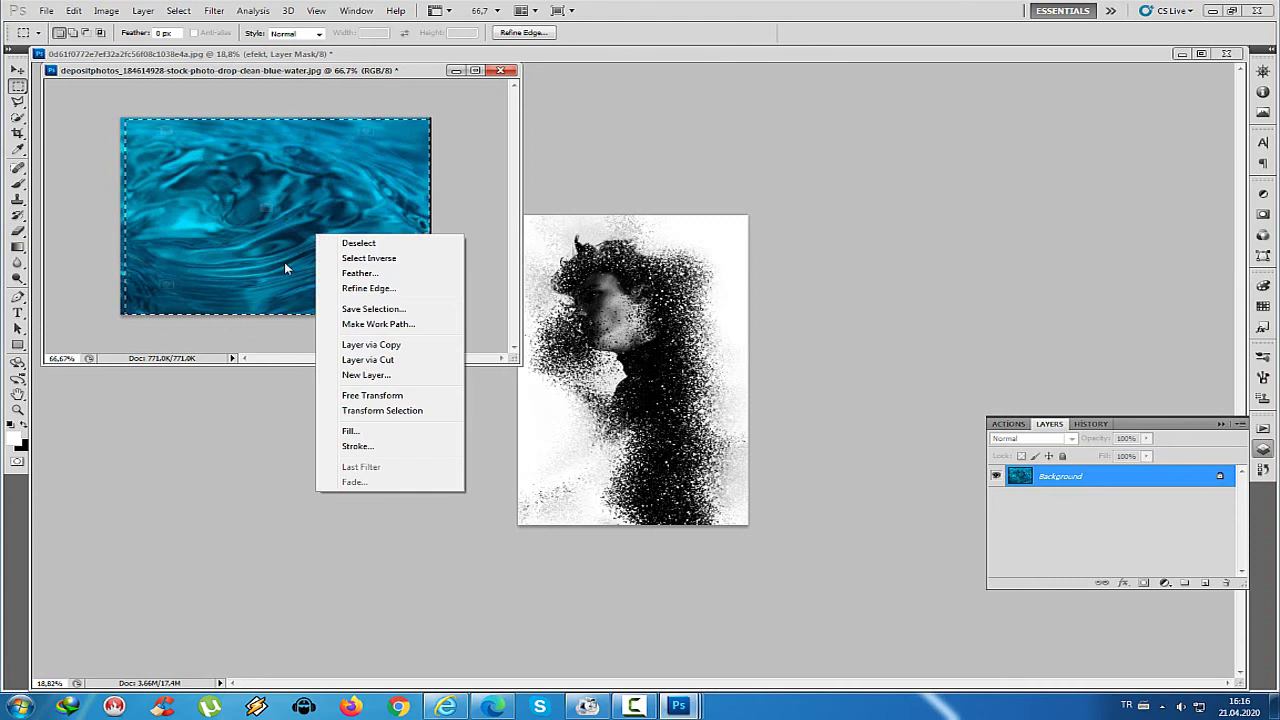
key(Escape)
key(v)
key(Delete)
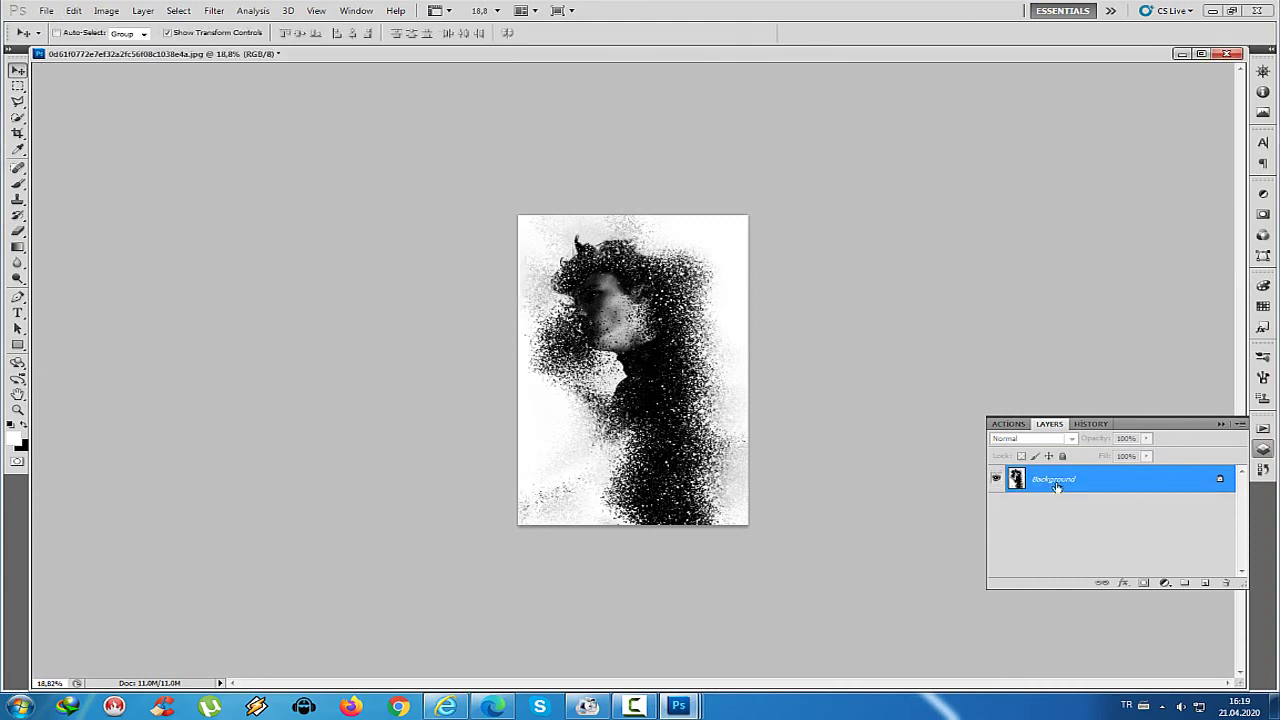
Paste the water texture into the portrait and stretch it to cover the canvas
click(1205, 582)
key(ctrl+v)
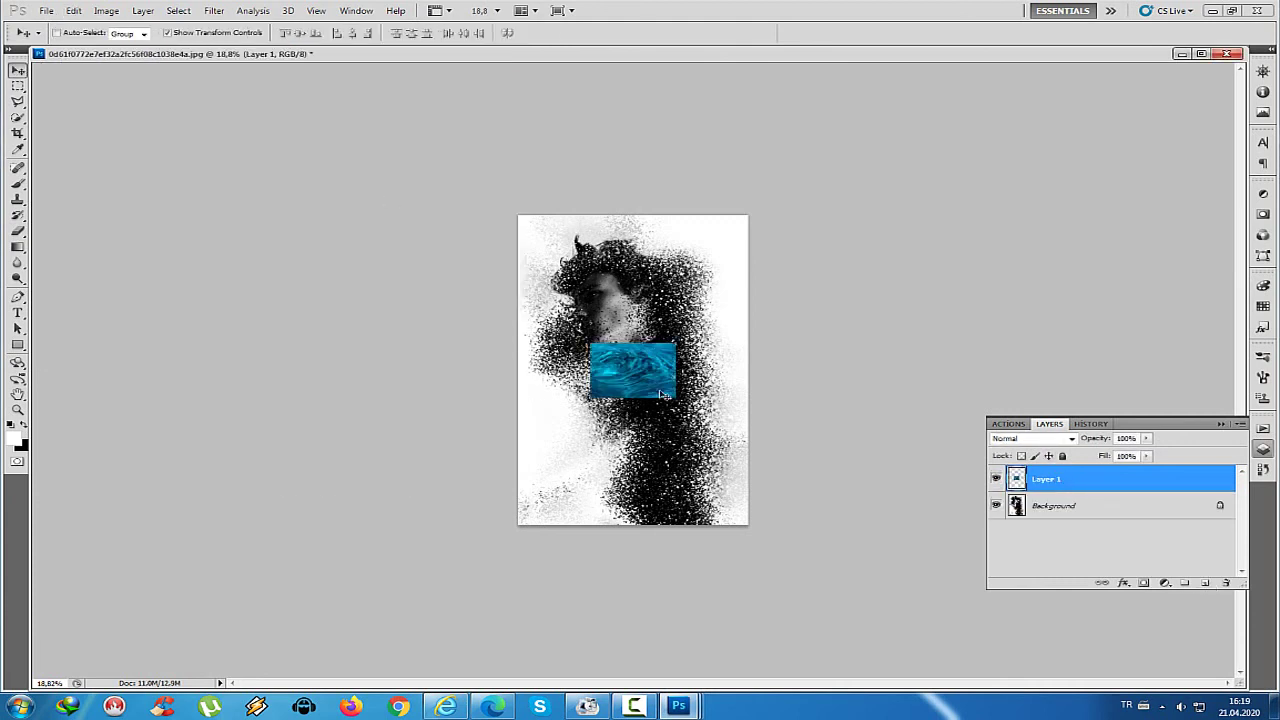
drag(662, 394, 751, 526)
key(ctrl+t)
Set the water layer to Overlay blend mode and apply the transformation
click(1072, 440)
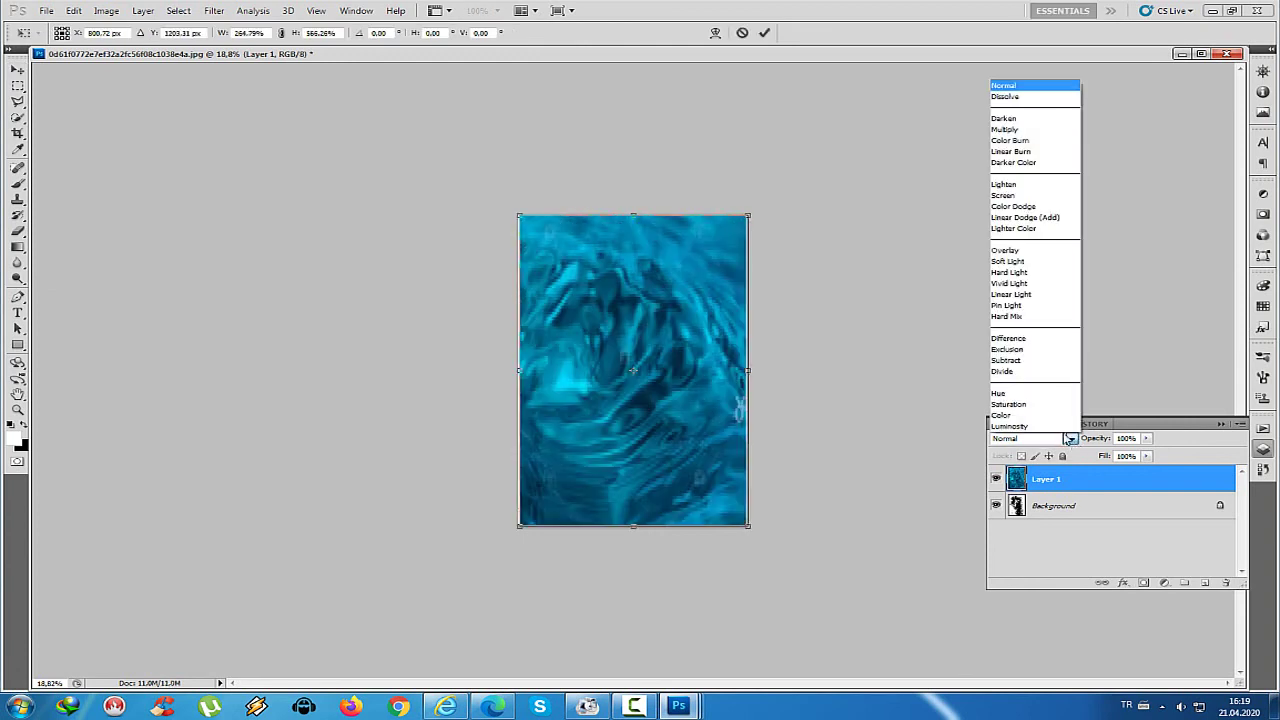
click(1006, 256)
key(v)
key(Return)
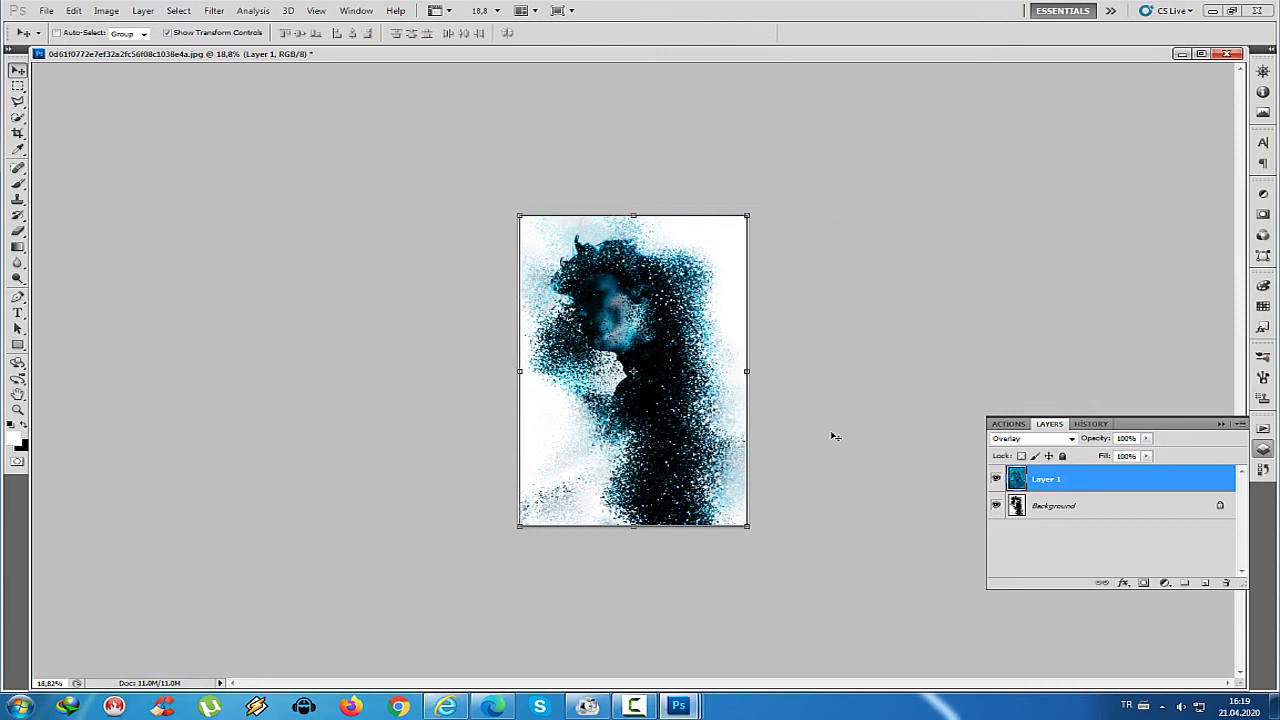
click(17, 86)
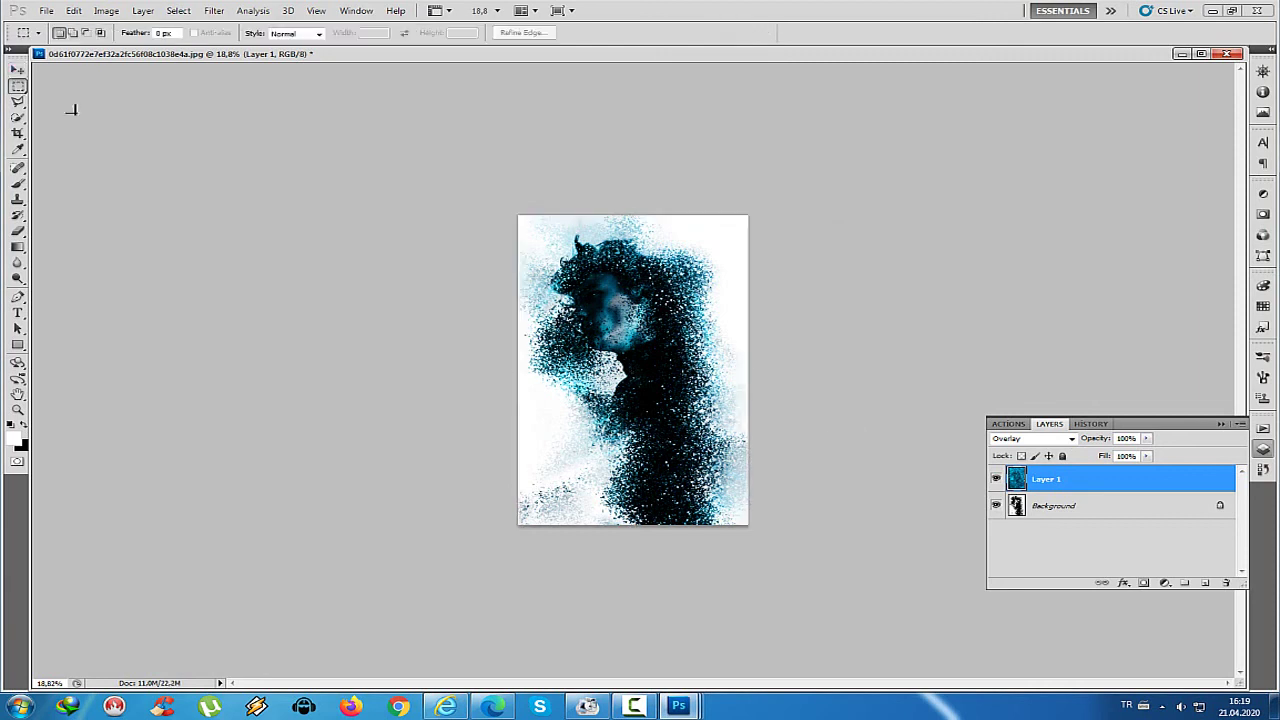
Start a text caption at the lower left in Rosewood Std, 18 pt
click(17, 313)
click(520, 461)
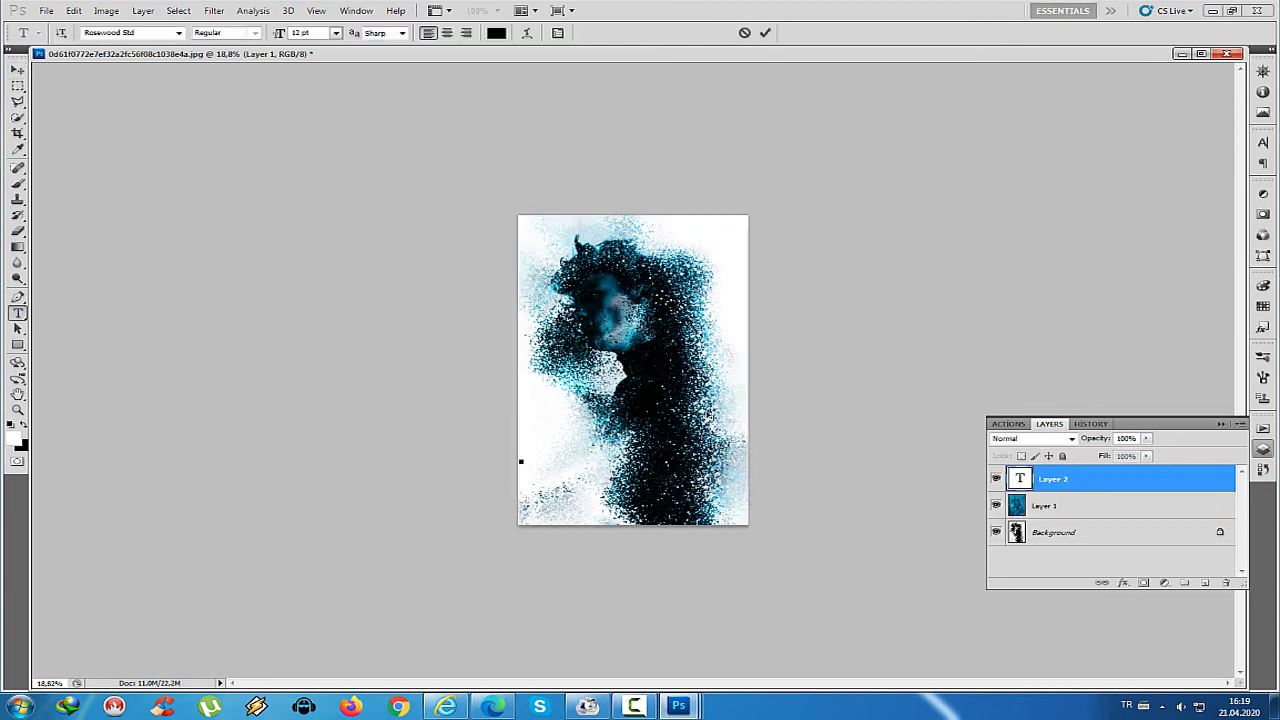
click(178, 33)
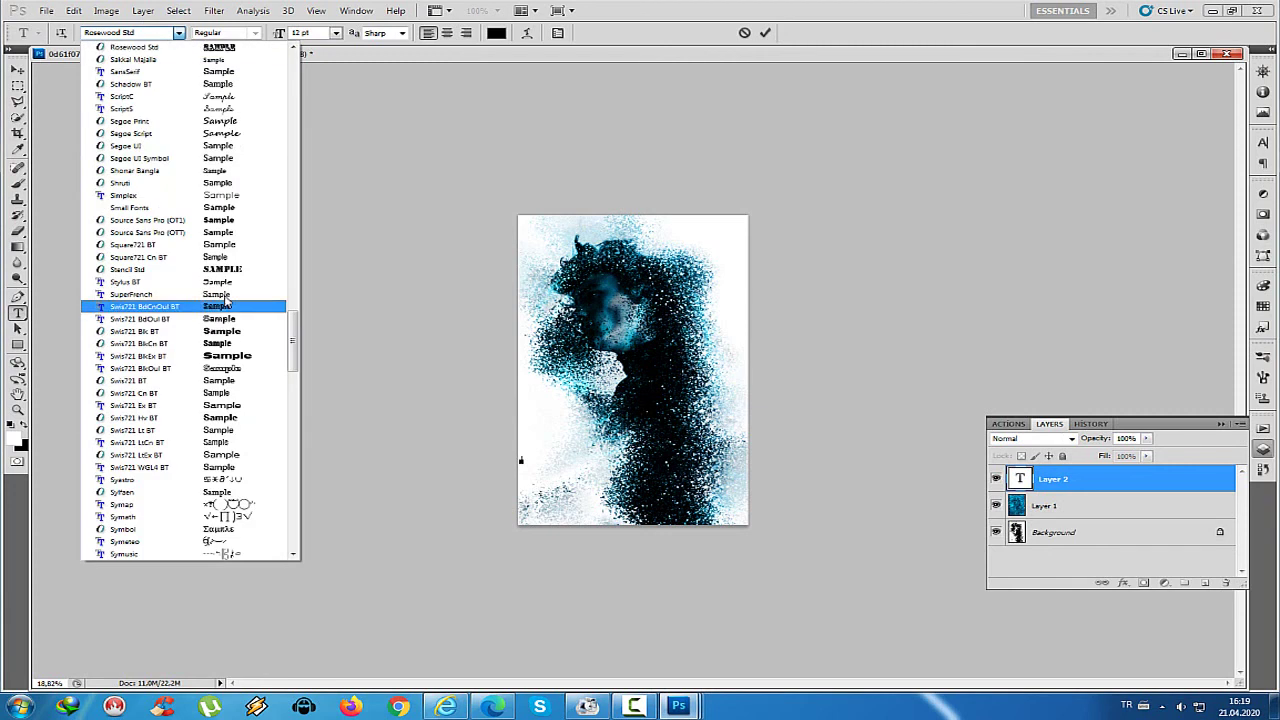
key(Escape)
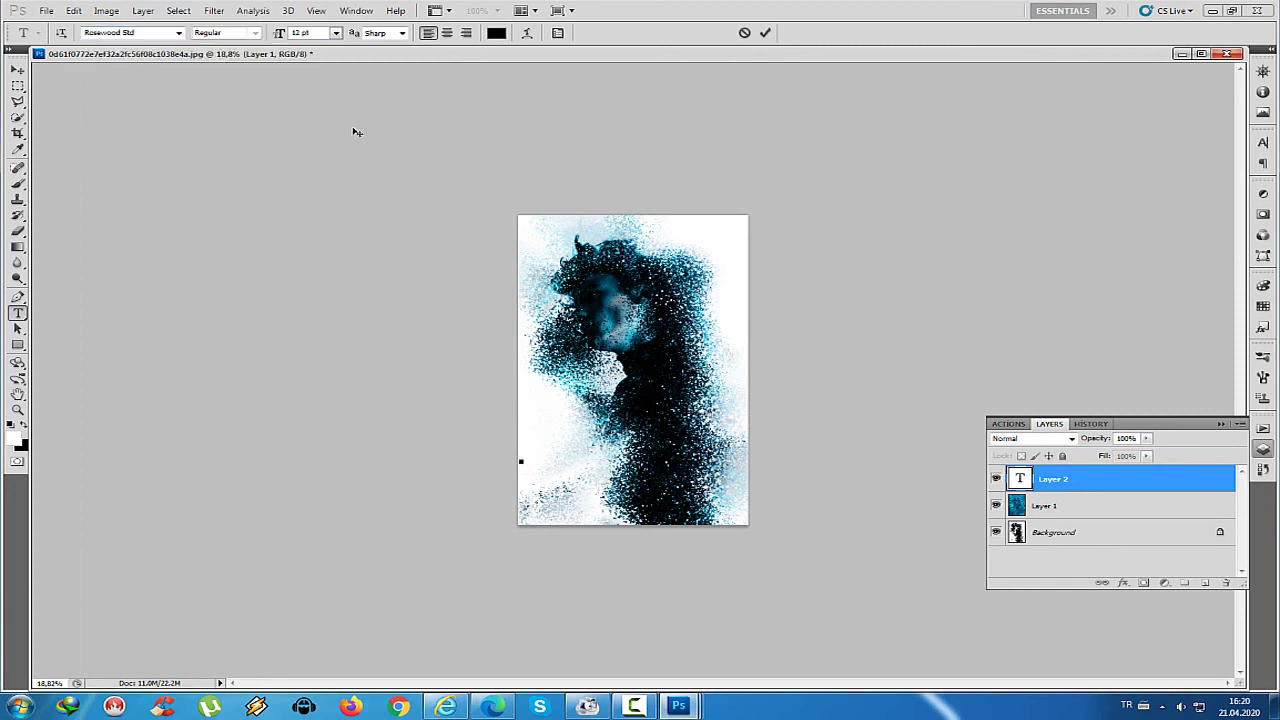
click(336, 33)
click(329, 177)
key(ctrl+plus)
key(ctrl+plus)
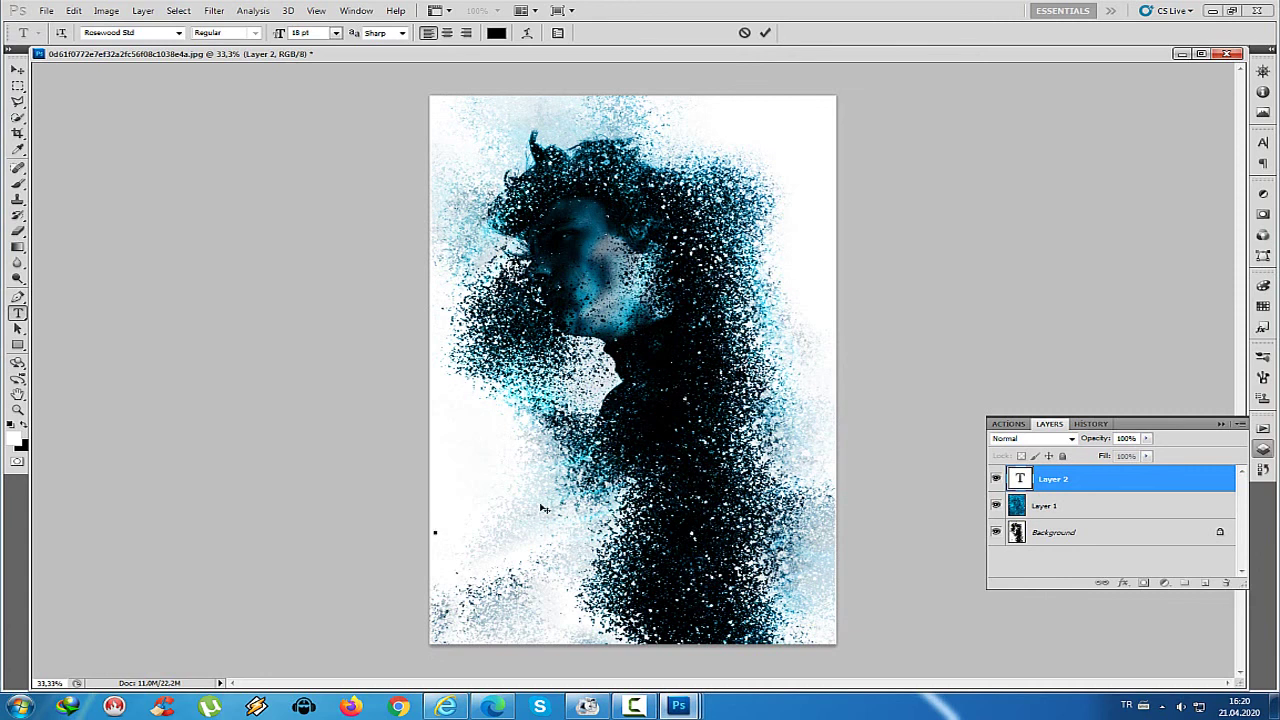
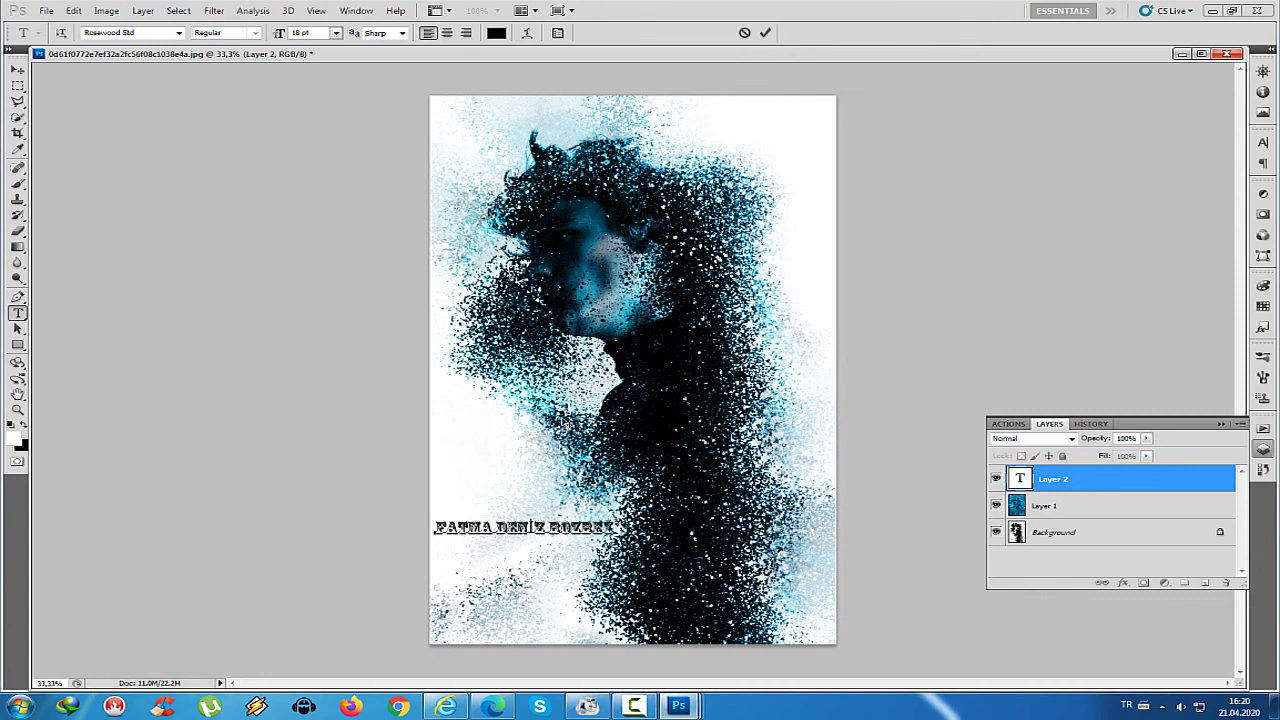
Type the person's full name and move the caption down to the portrait's bottom edge
click(17, 70)
drag(522, 530, 541, 622)
key(m)
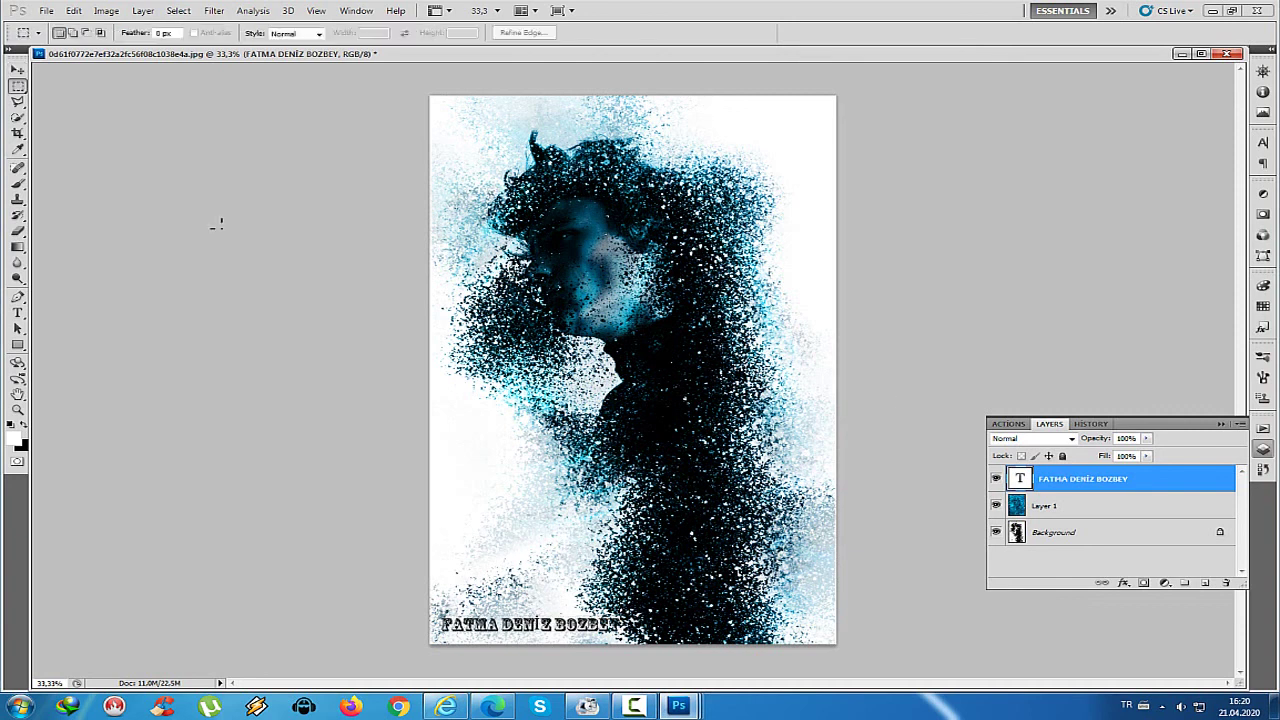
click(12, 72)
click(1025, 532)
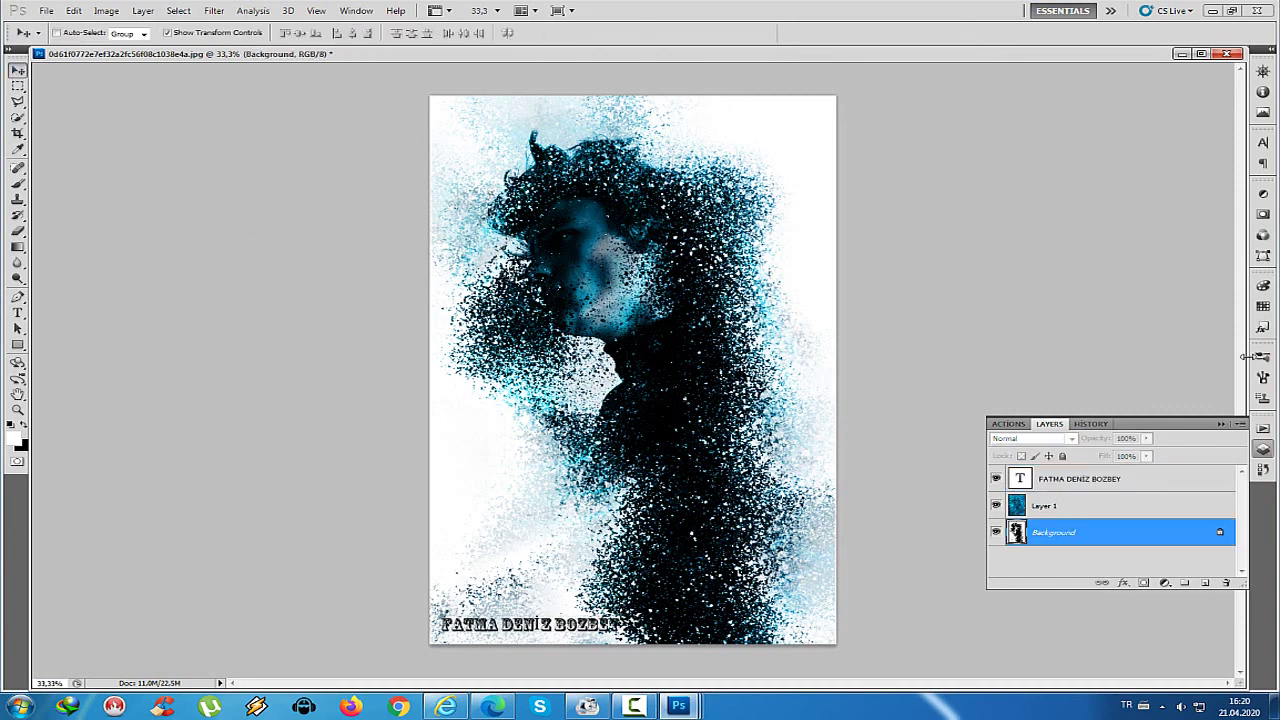